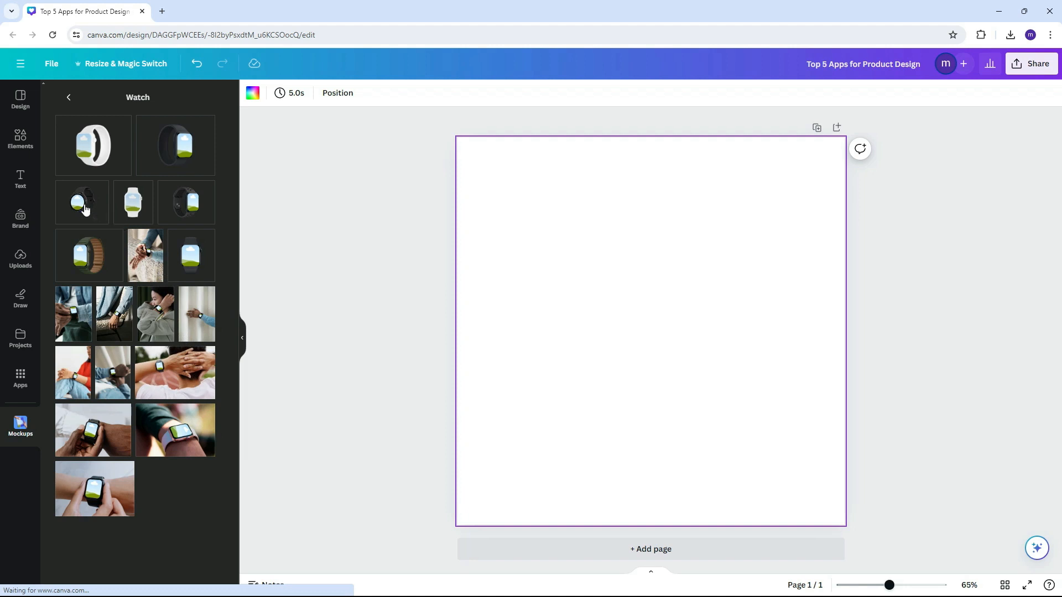
Add the round black smartwatch mockup to the page and fill its screen with a newly uploaded app-grid image.
click(77, 207)
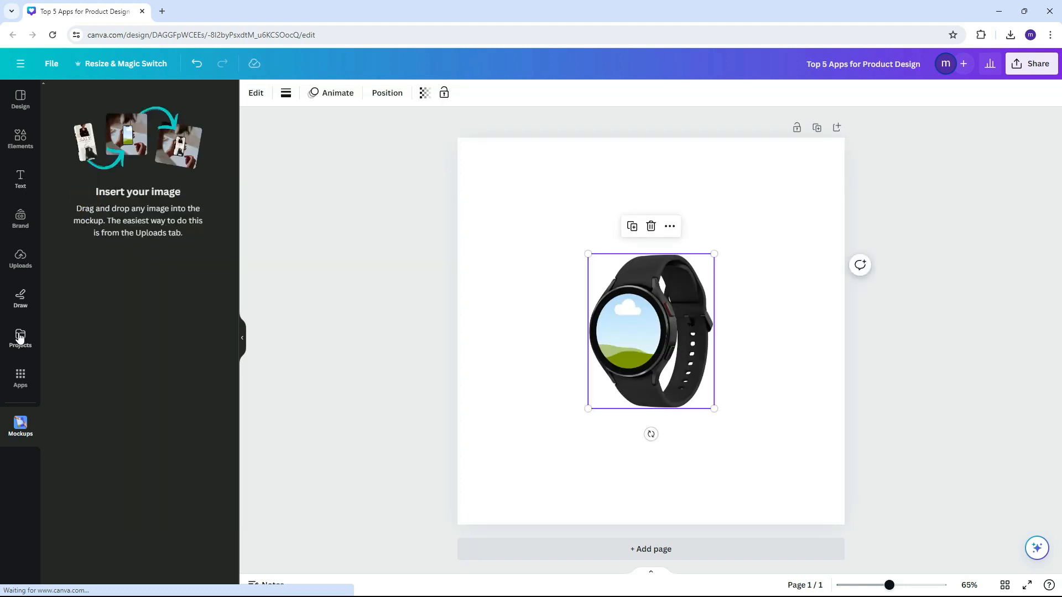
click(21, 275)
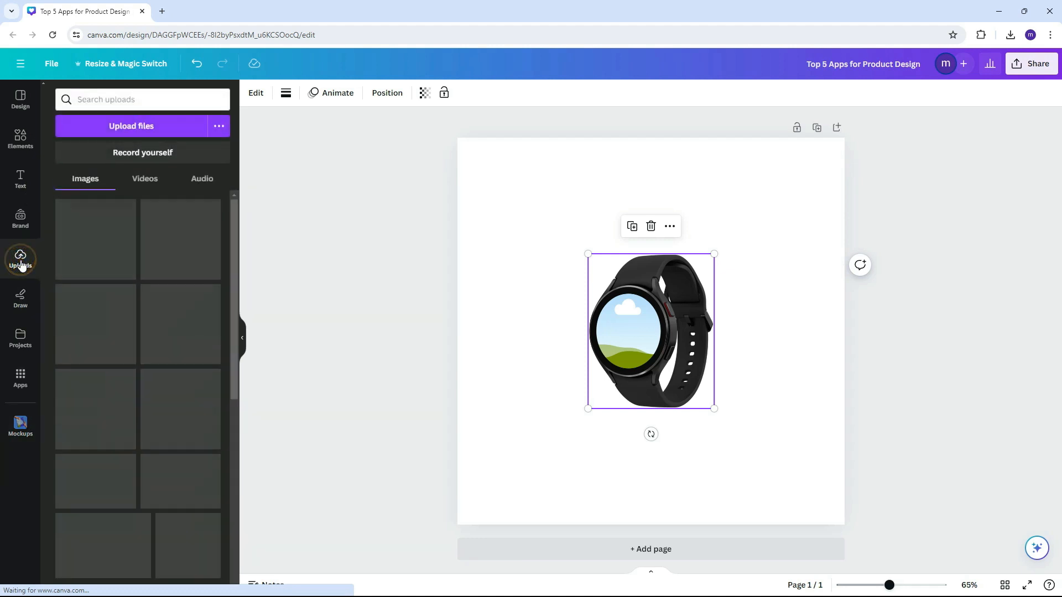
click(134, 129)
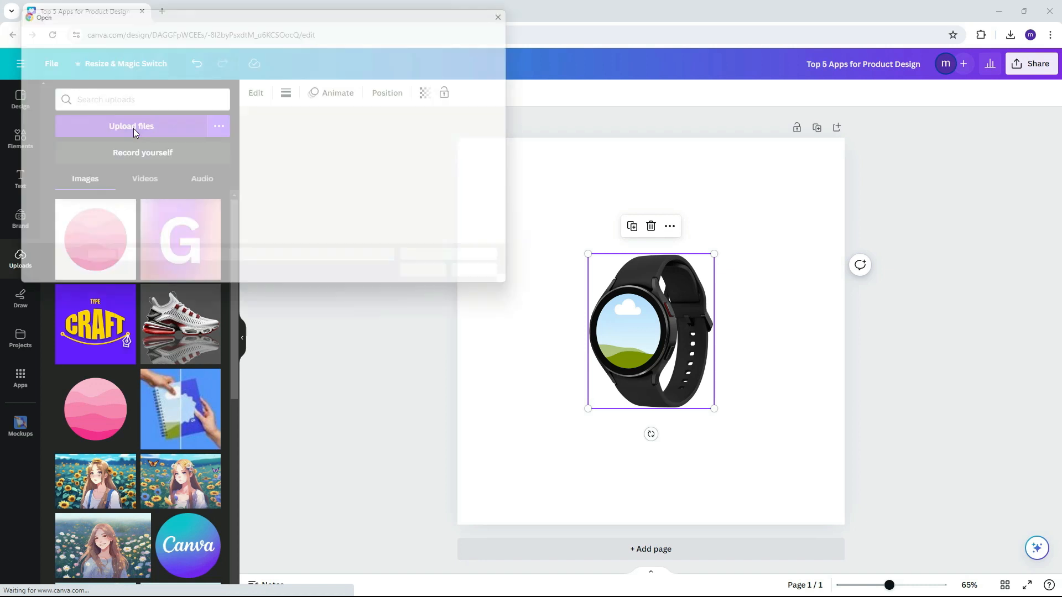
double_click(318, 104)
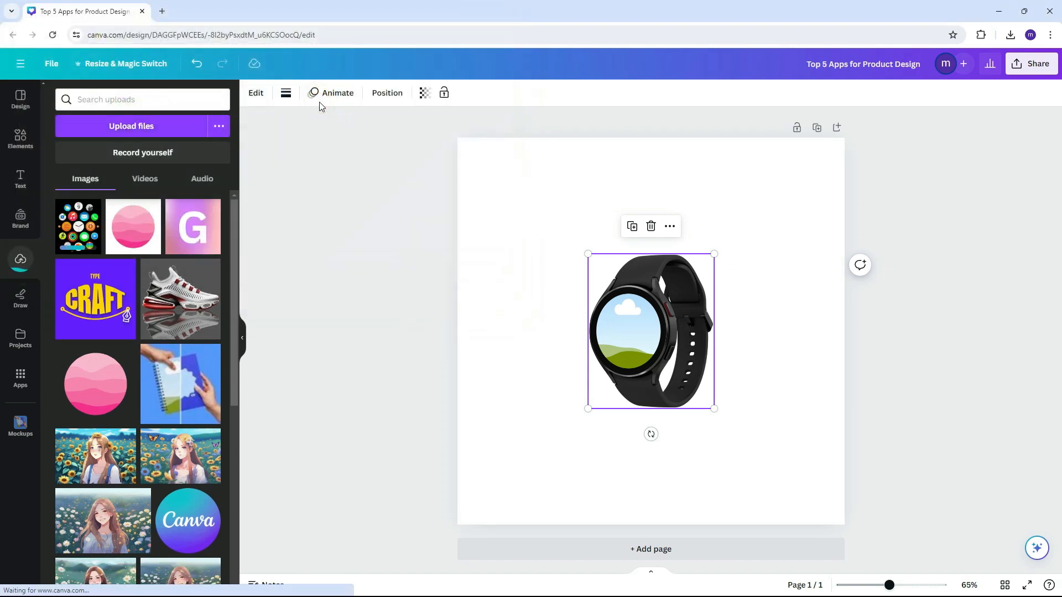
drag(78, 227, 632, 330)
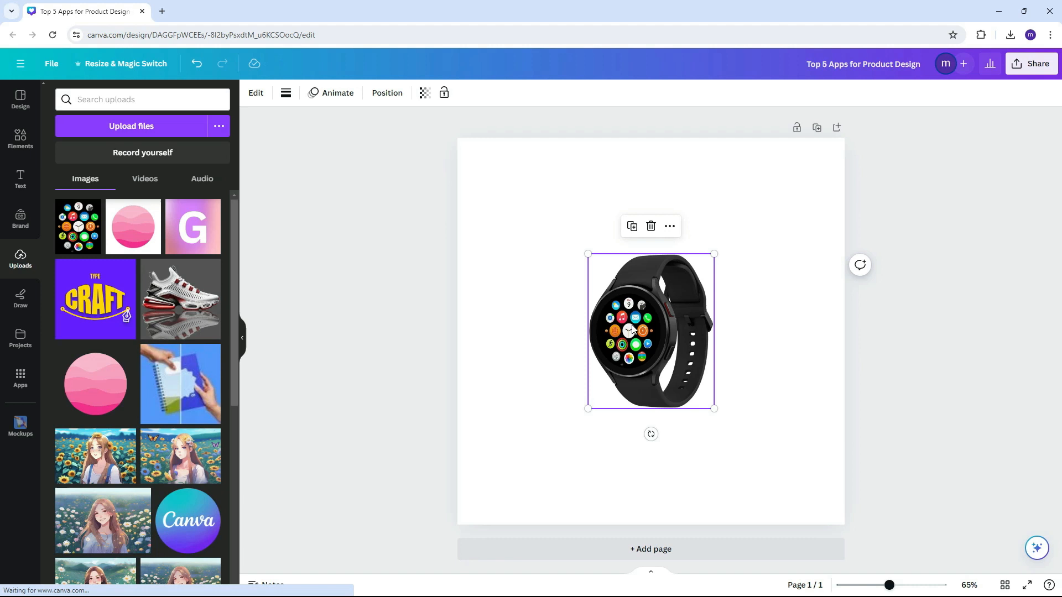
click(712, 285)
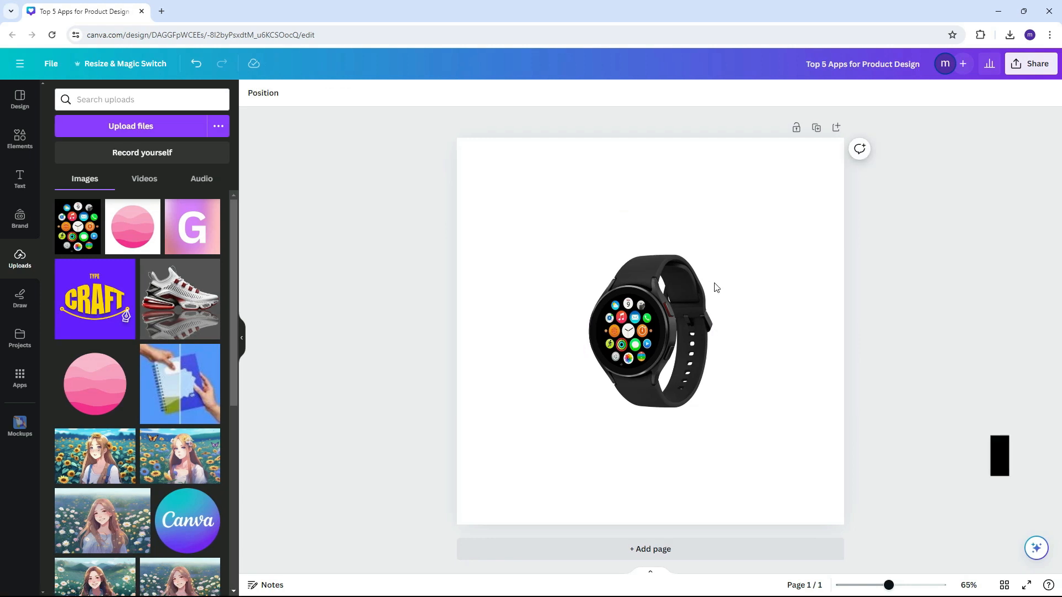
Search the Canva apps for Easy Reflections and open that app.
click(25, 381)
click(125, 98)
double_click(122, 99)
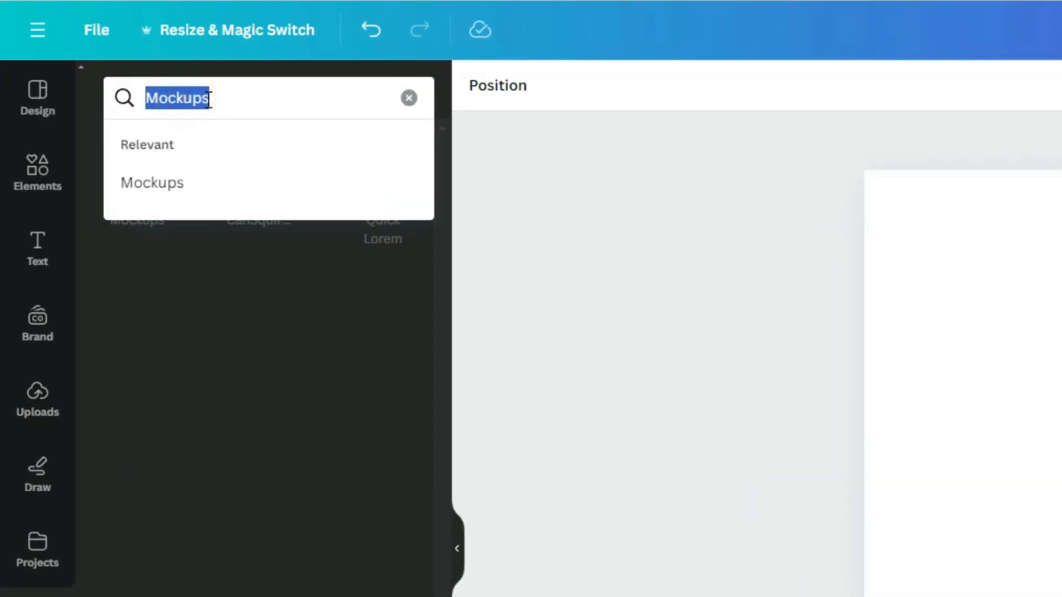
text(Easy )
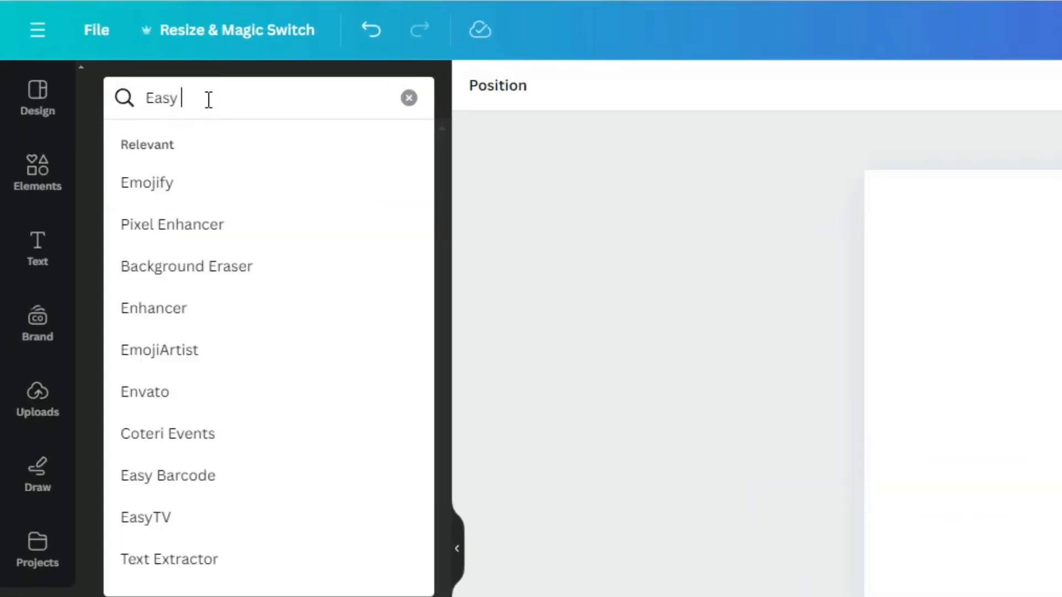
text(Reflections)
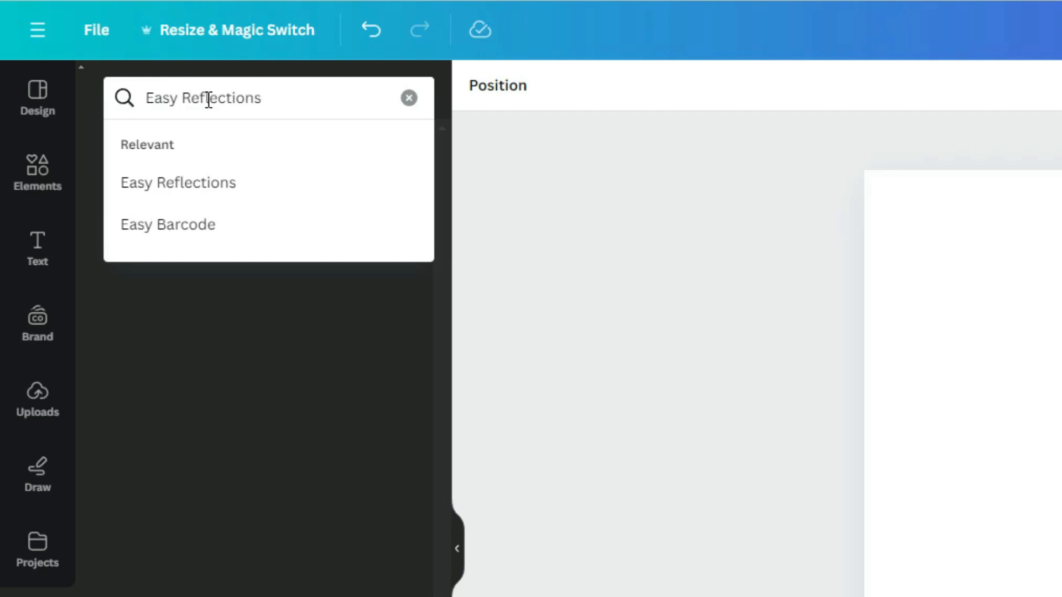
key(Return)
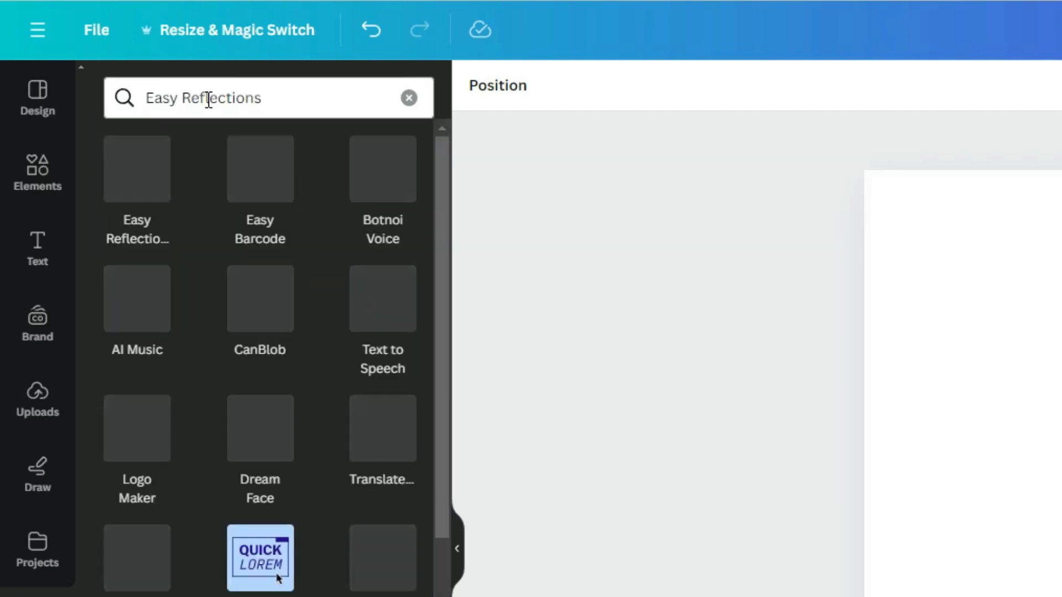
click(138, 197)
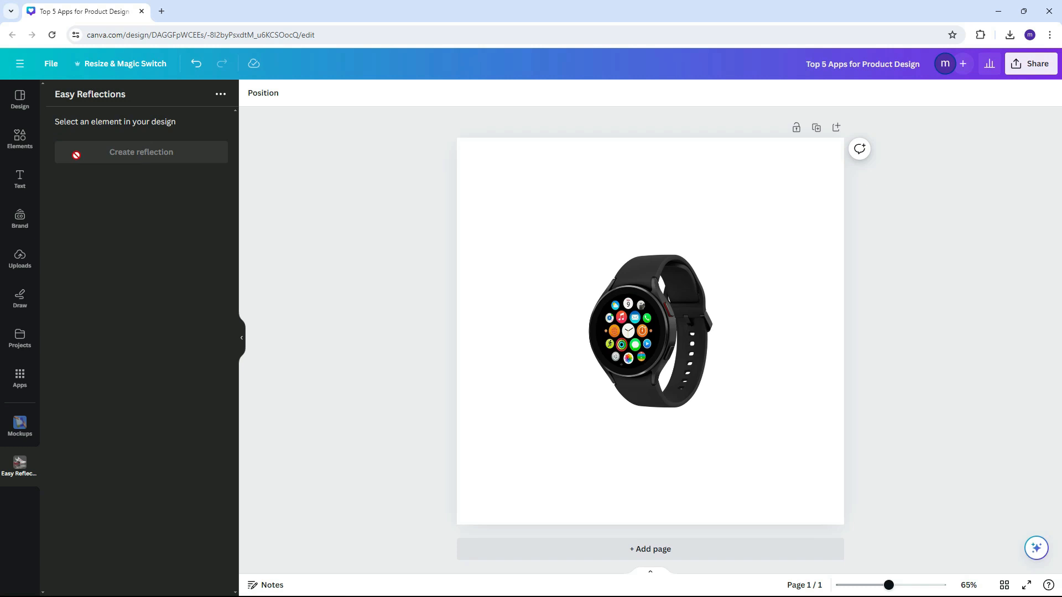
Create a reflection of the watch positioned below, with offset 1 and opacity 40, and add it to the design.
click(676, 357)
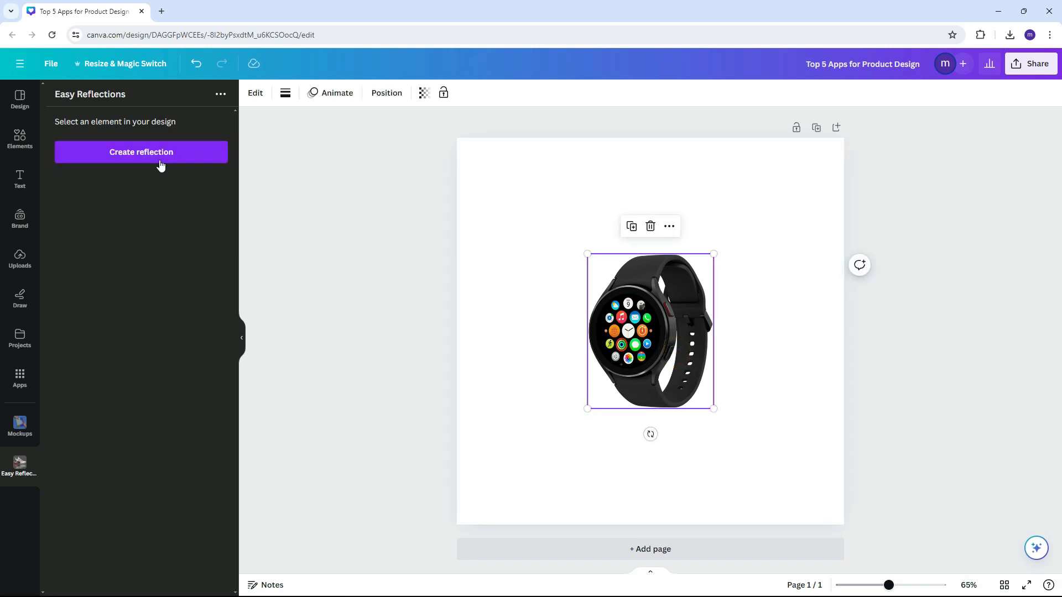
click(160, 163)
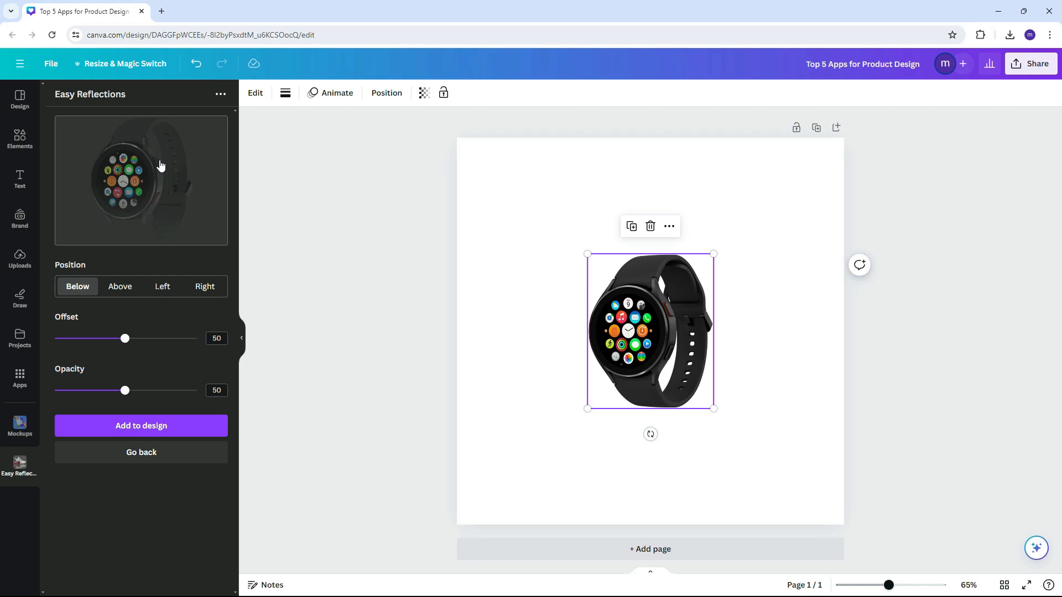
click(78, 292)
drag(125, 339, 37, 344)
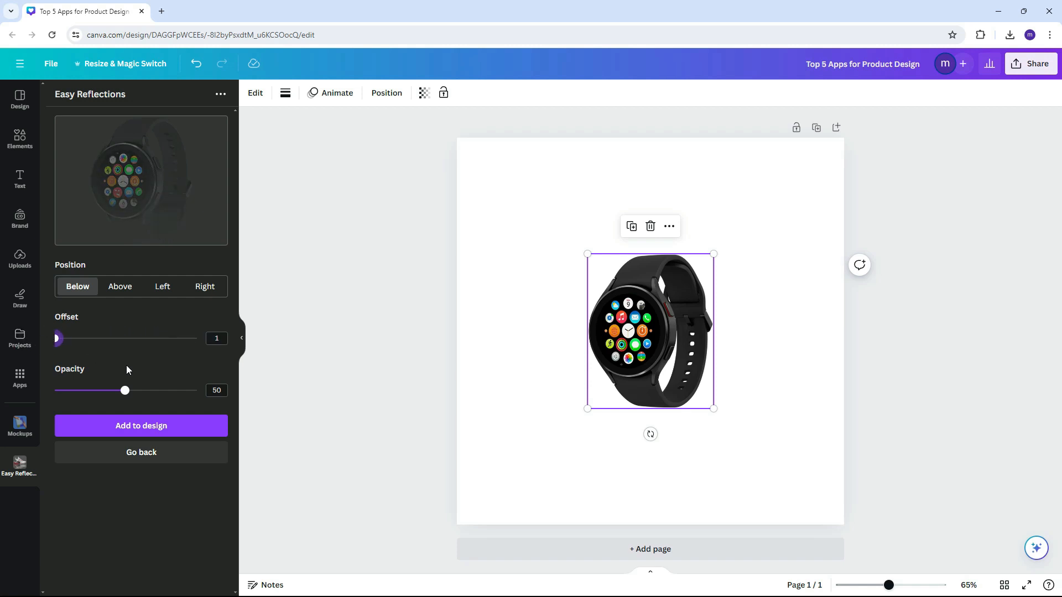
drag(126, 393, 111, 392)
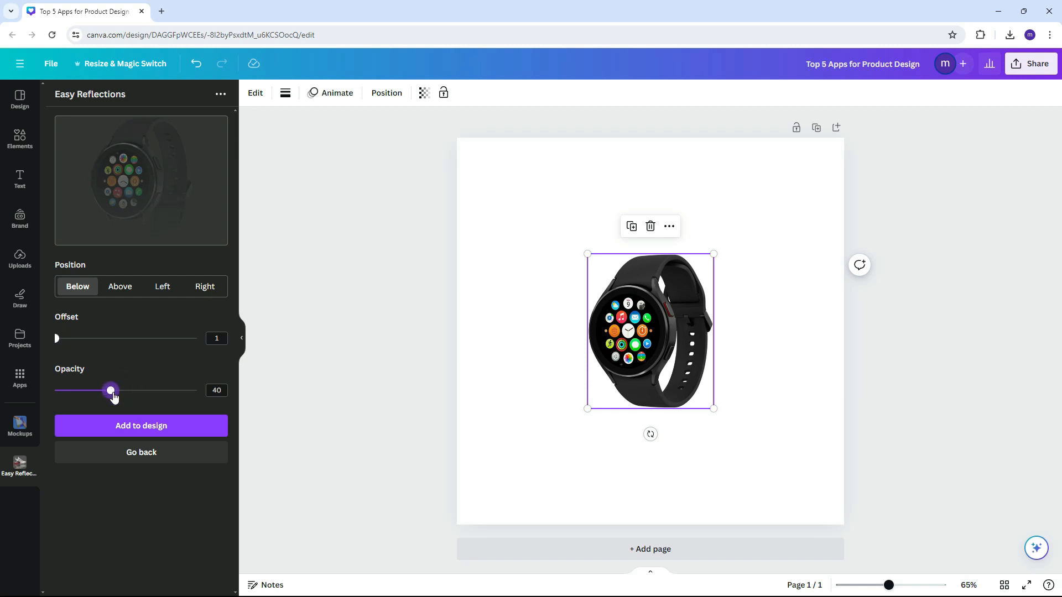
click(135, 426)
Place the reflection directly beneath the watch and move both up together on the page.
drag(699, 304, 700, 448)
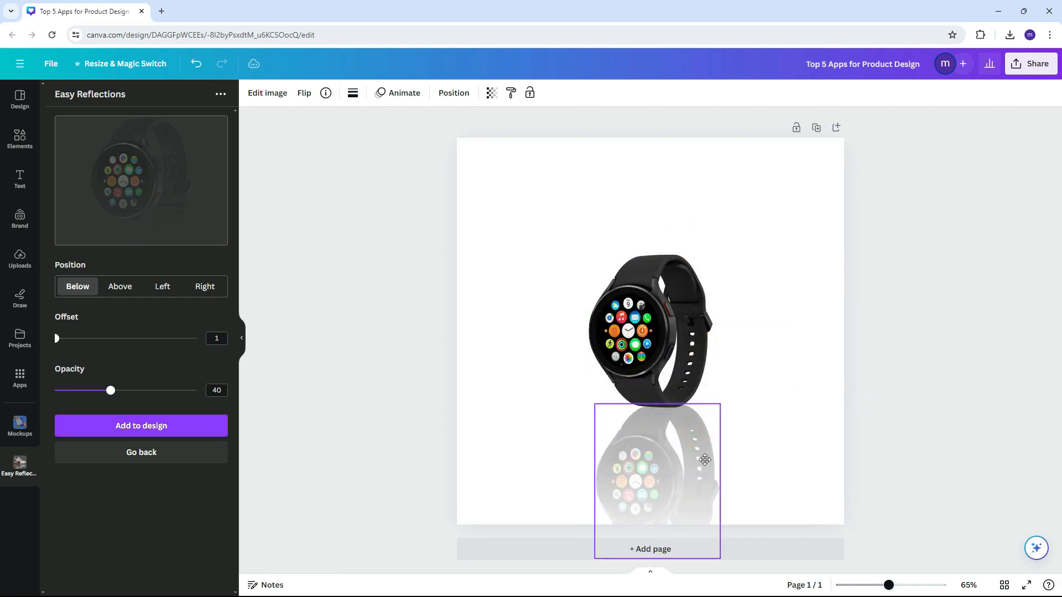
shift+click(692, 380)
drag(692, 379, 691, 336)
Tilt the watch clockwise and rotate its reflection counter-clockwise so the two mirror each other.
click(763, 327)
click(675, 308)
drag(651, 391, 605, 379)
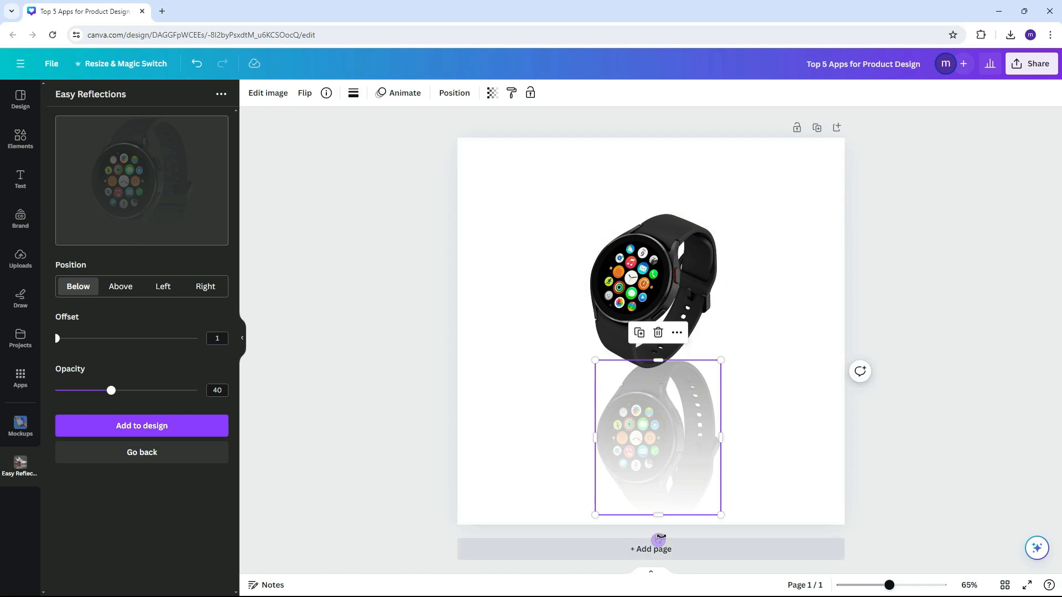
drag(657, 526, 690, 535)
key(ctrl+z)
click(802, 311)
Move the watch and its reflection down together so the reflection runs off the page's lower edge.
drag(495, 171, 706, 339)
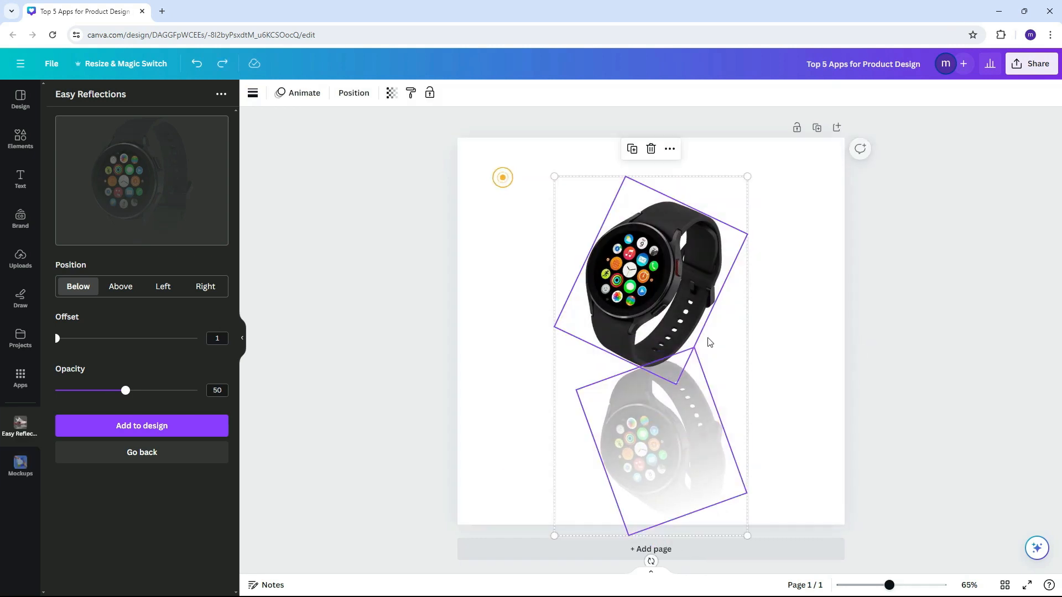
drag(712, 260, 724, 348)
click(774, 326)
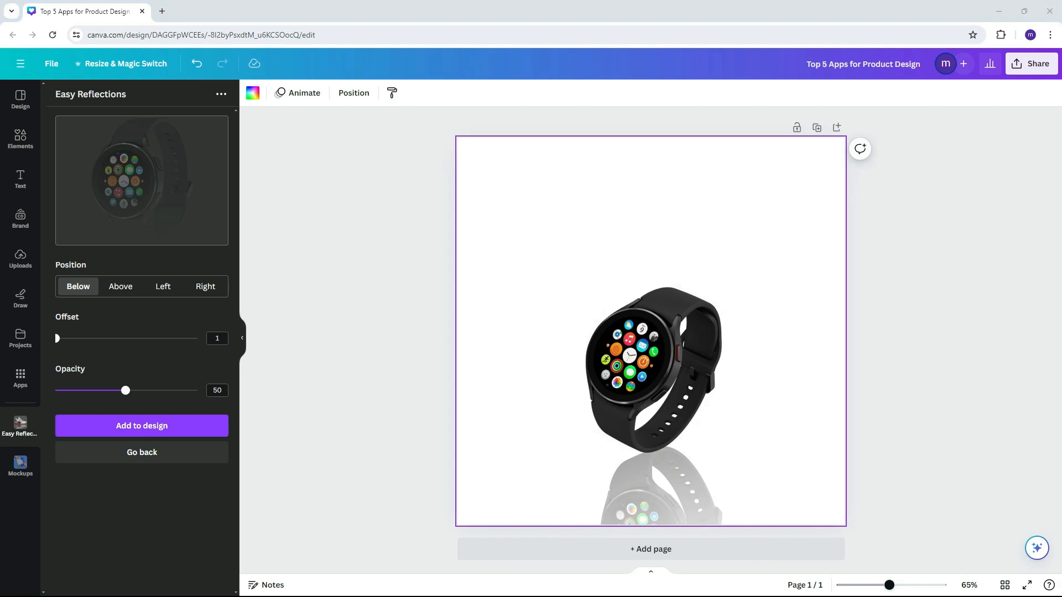
Search the Canva apps for Gradient Generator and open that app.
click(20, 379)
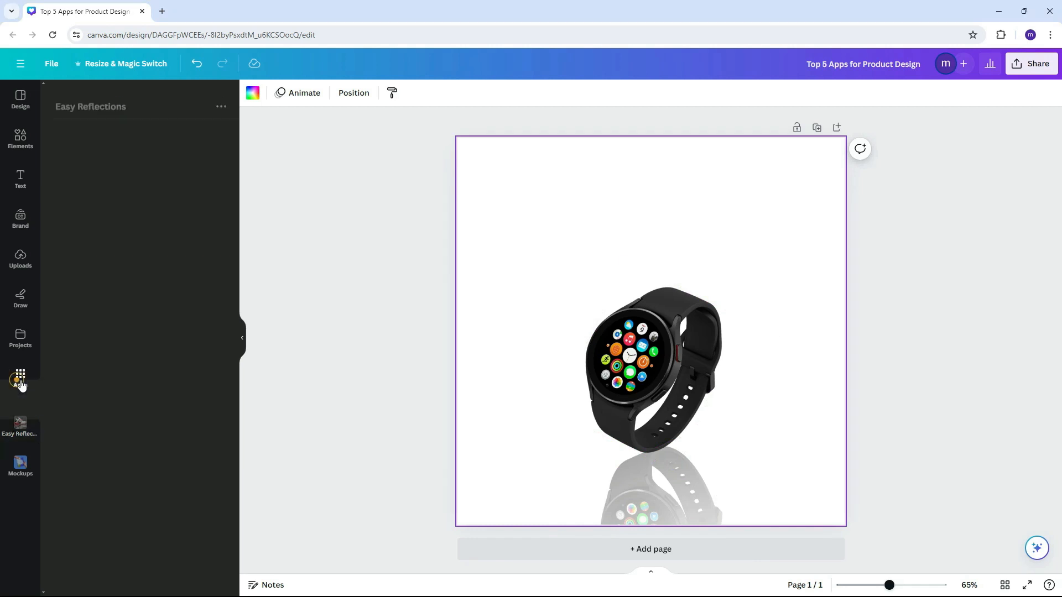
click(138, 99)
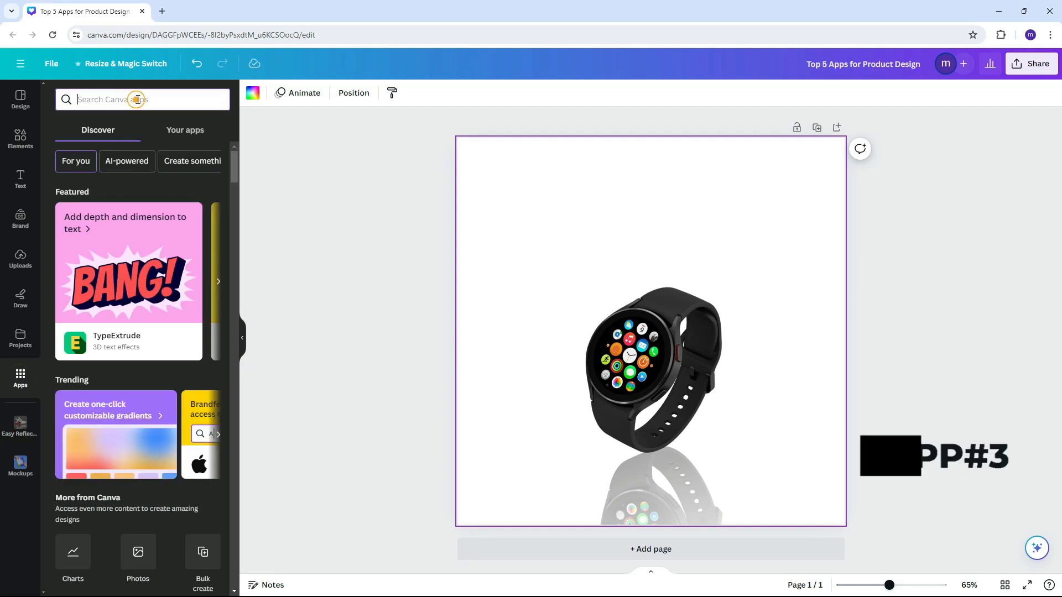
text(Gradi)
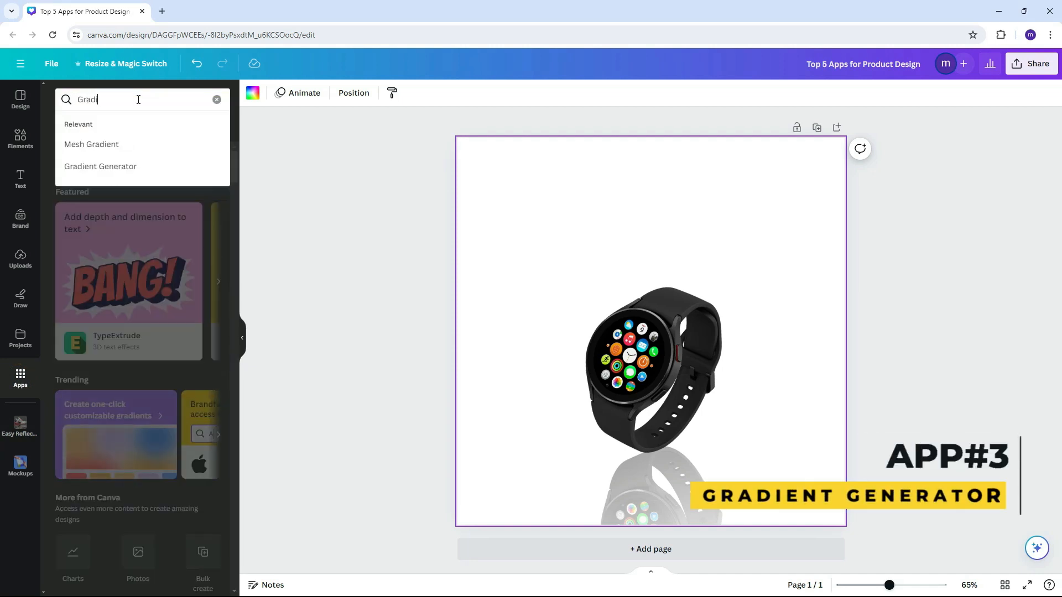
text(ent Ge)
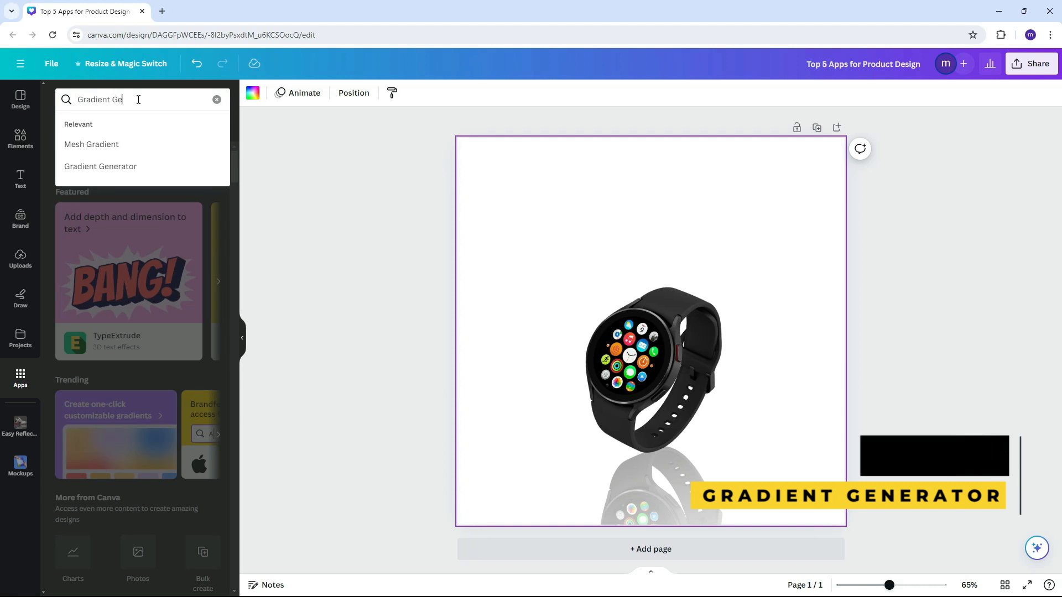
text(nerator)
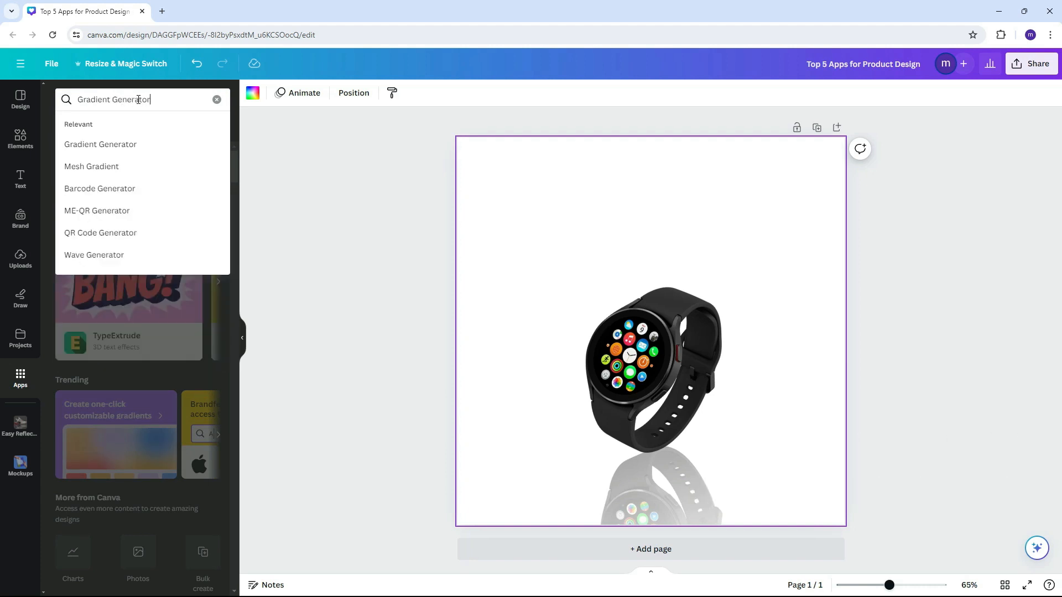
key(Return)
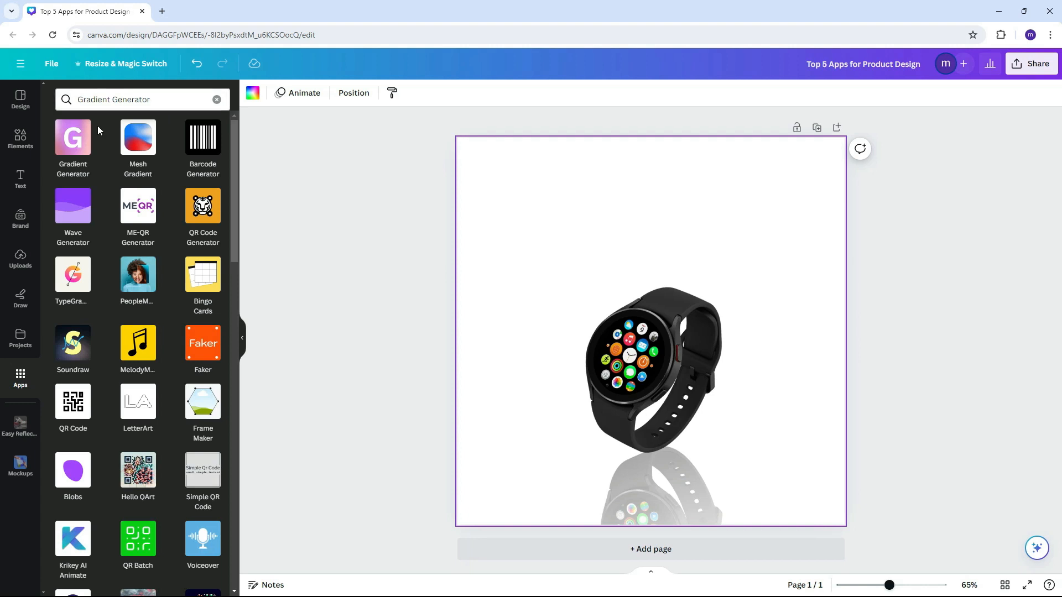
click(77, 143)
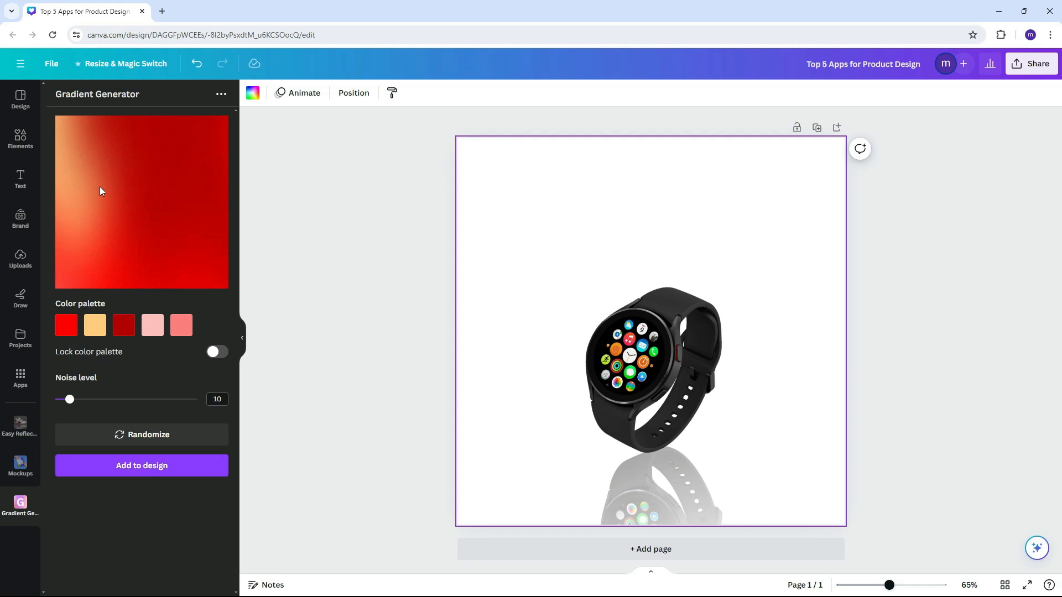
Randomize the gradient repeatedly until the pattern has a broad red central band with pale areas along both sides.
click(165, 436)
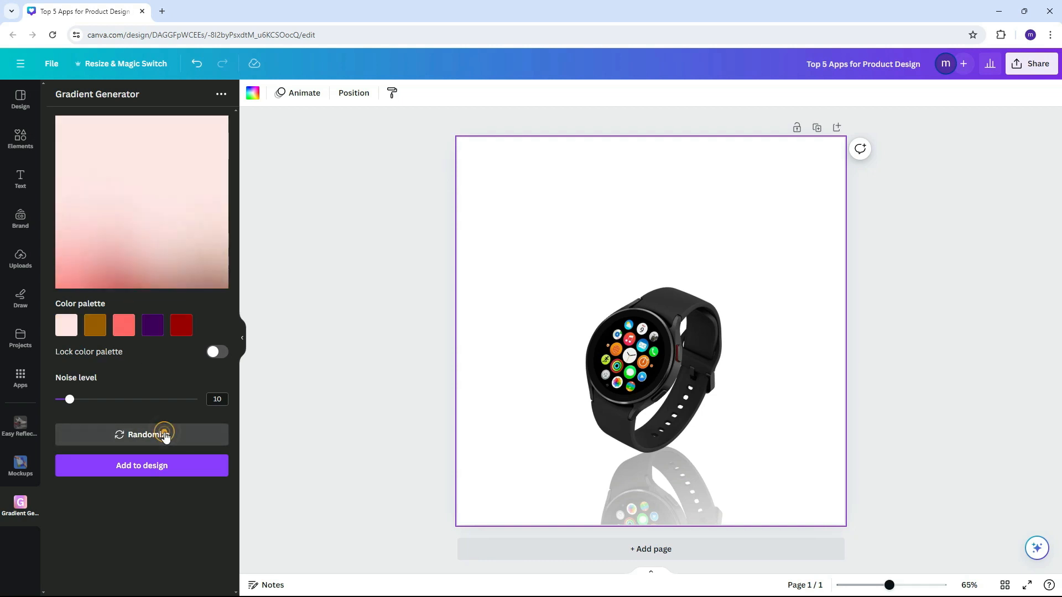
click(164, 436)
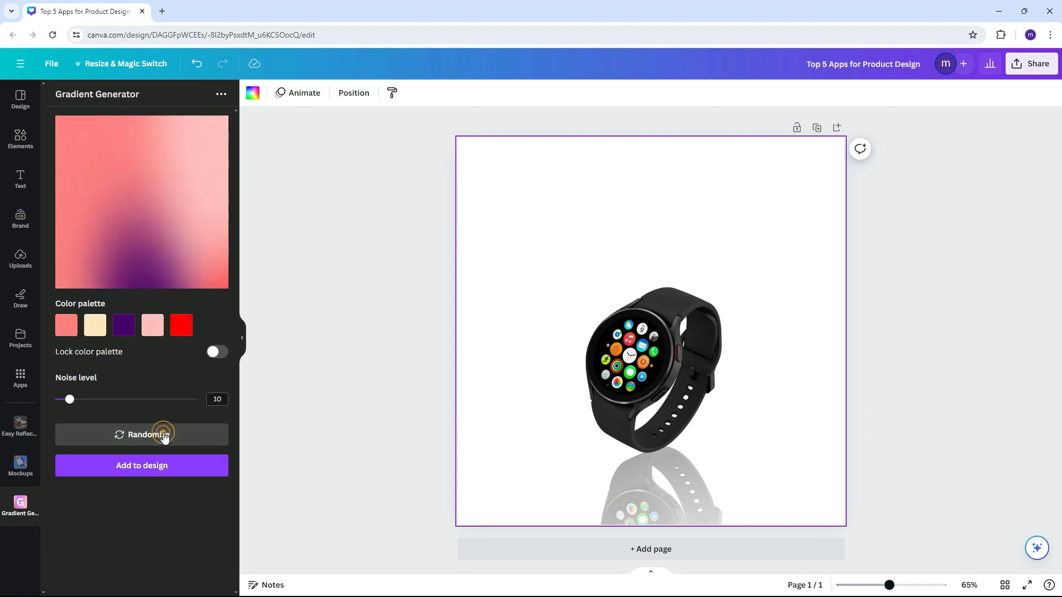
click(165, 436)
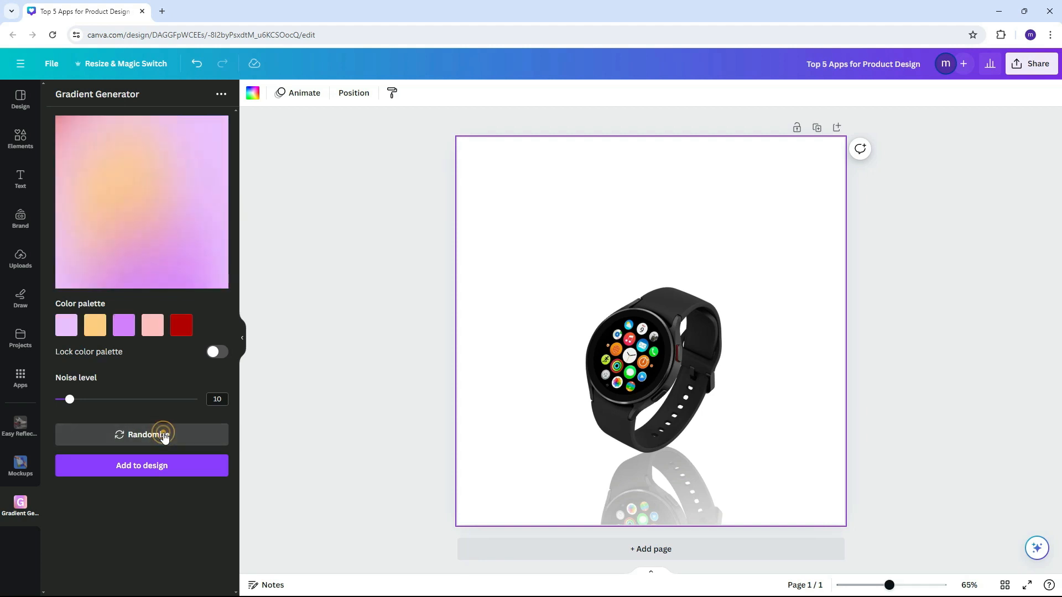
click(165, 436)
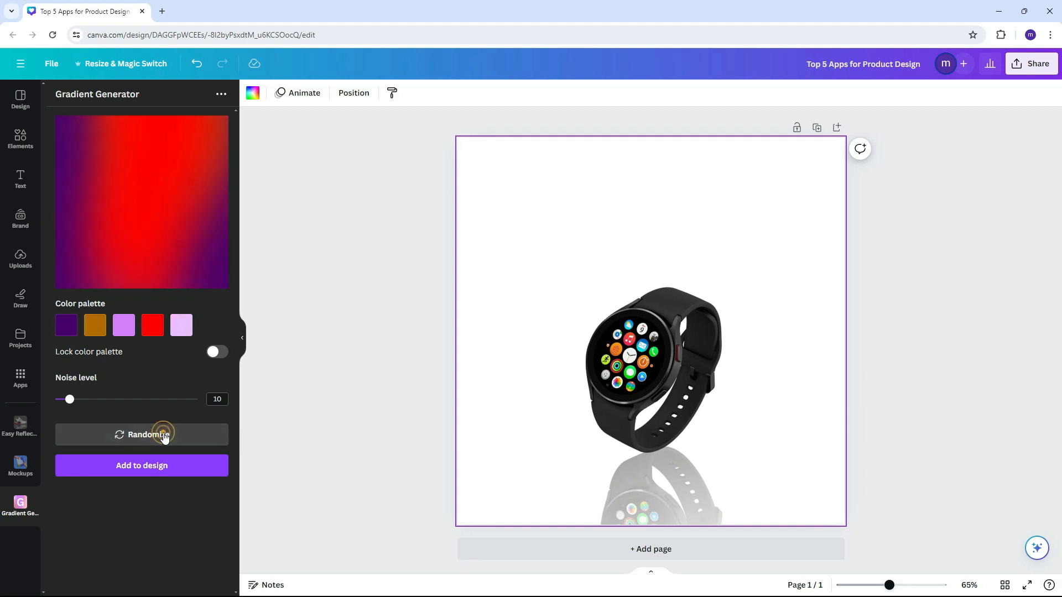
click(165, 435)
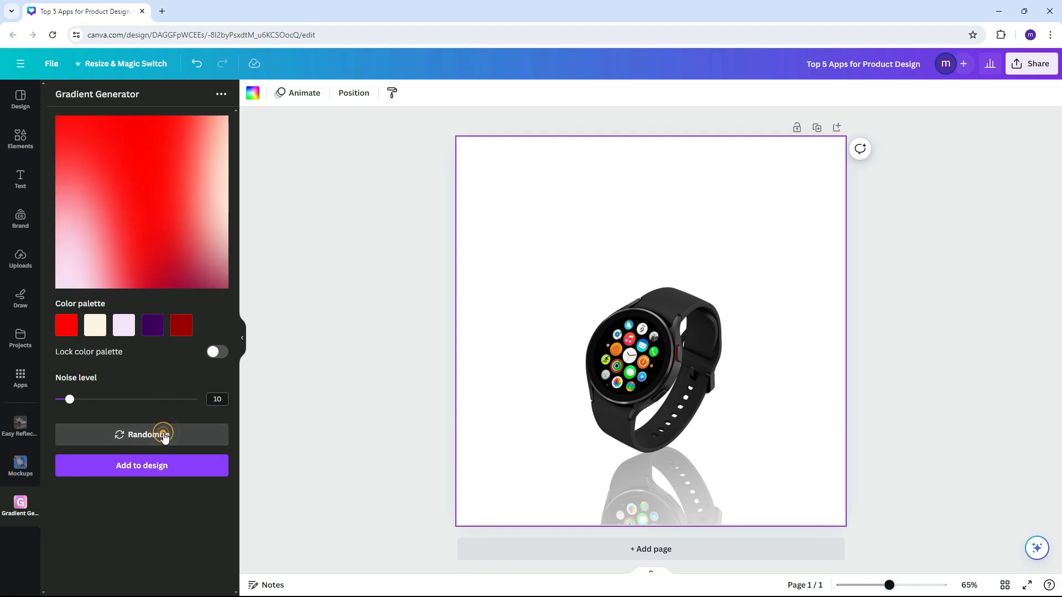
Set the first, fourth and fifth colors of the gradient palette to #0A1728.
click(66, 325)
text(#0A1728)
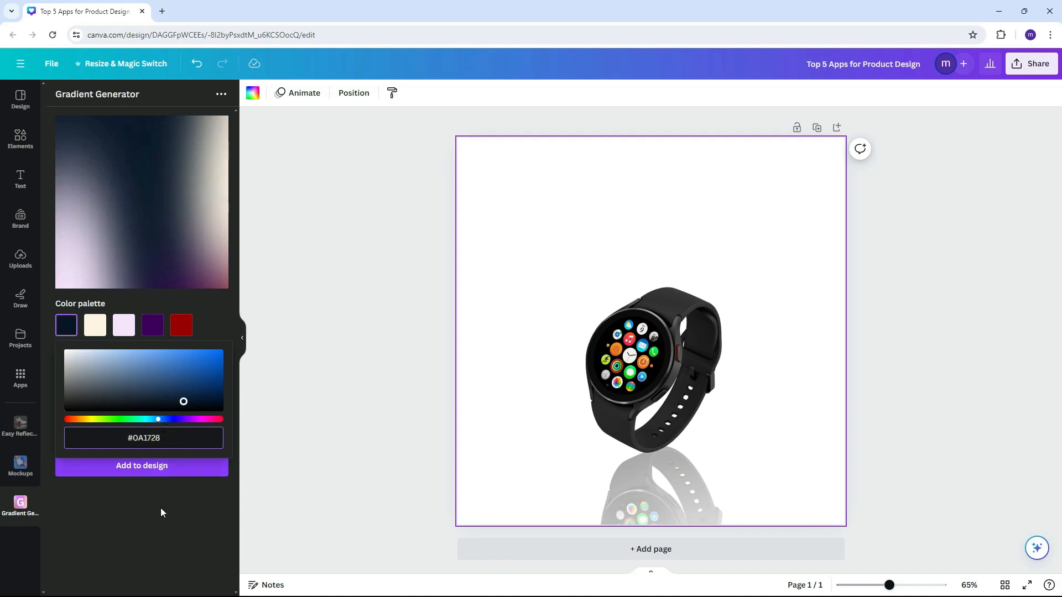
click(161, 516)
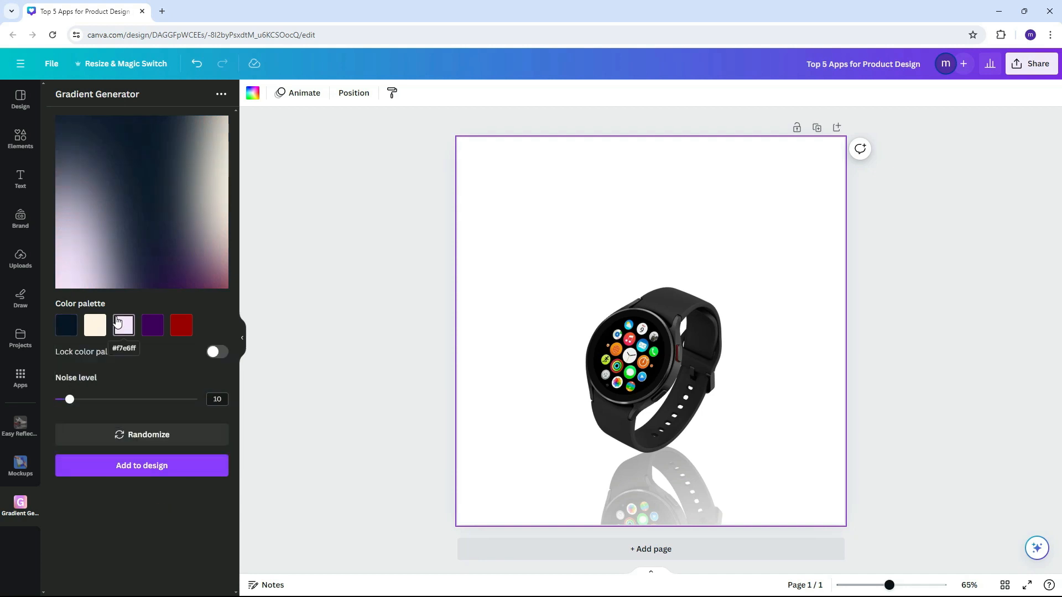
click(179, 326)
text(#0A1728)
click(153, 325)
text(#0A1728)
click(155, 516)
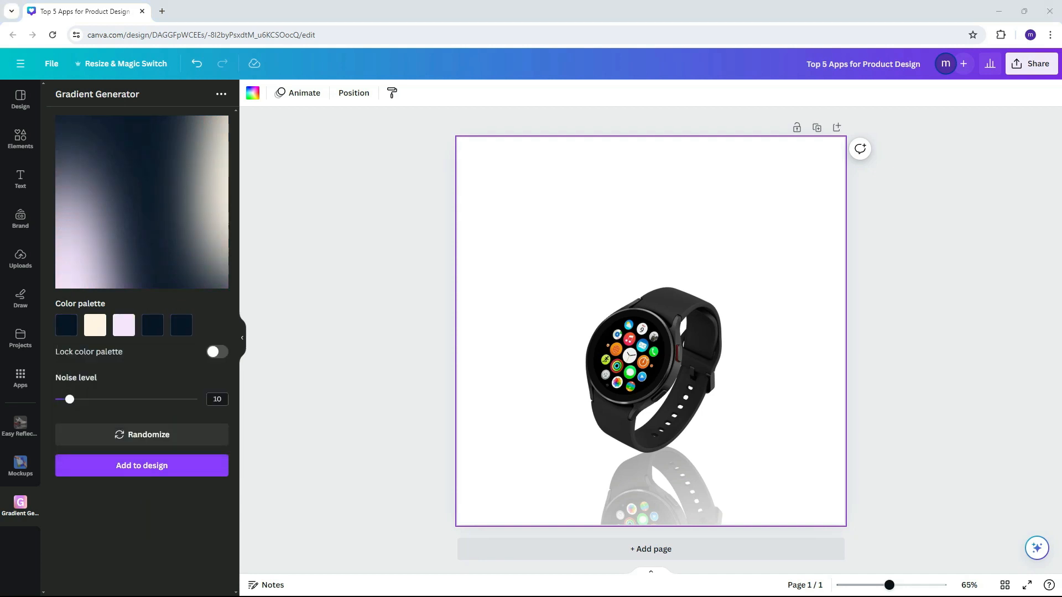
Set the second and third colors of the gradient palette to #22567C.
click(95, 326)
text(#22567C)
click(126, 329)
text(#22567C)
click(155, 524)
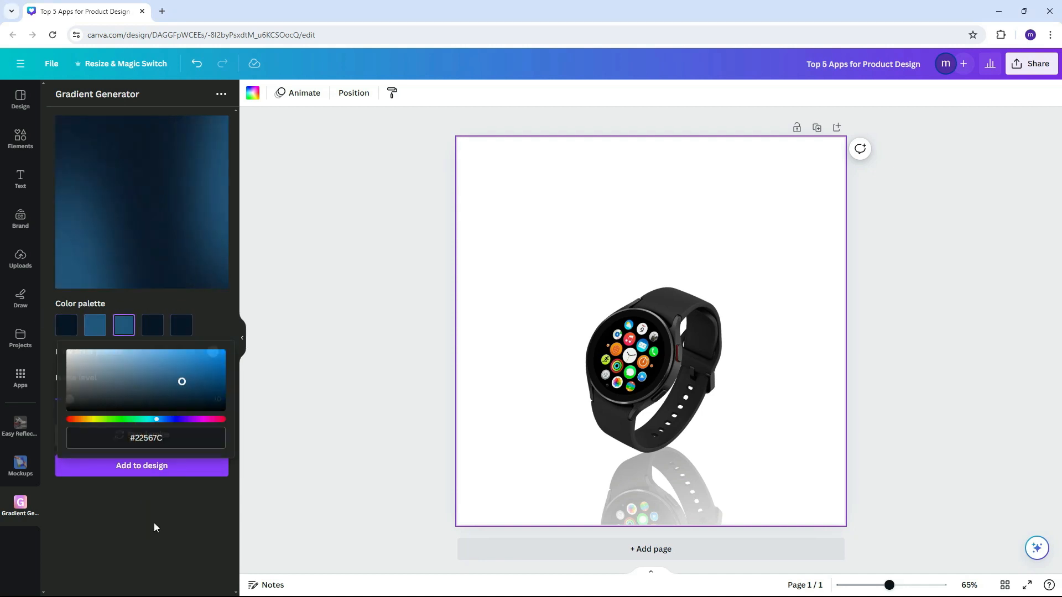
Add the blue gradient to the design, enlarge it to fill the whole page and rotate it to -90°.
click(164, 467)
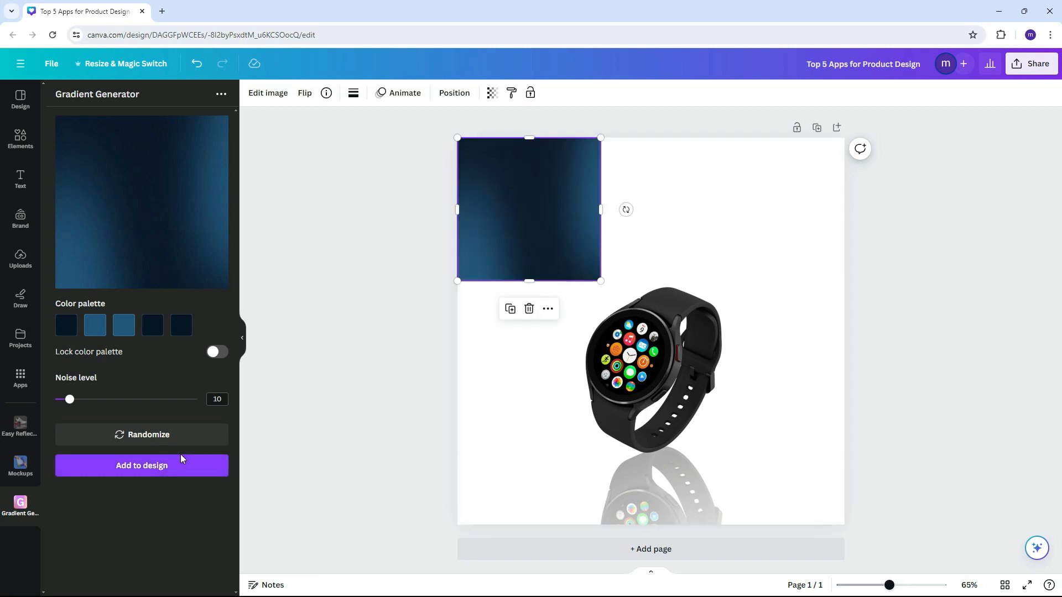
drag(601, 281, 842, 523)
drag(870, 331, 652, 136)
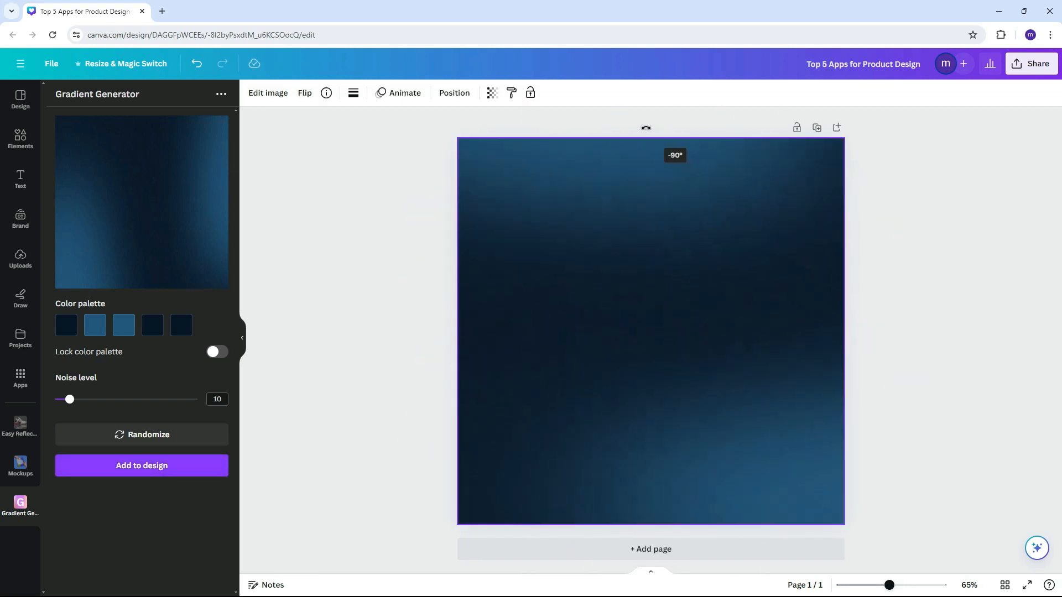
Move the gradient layer behind the watch and its reflection, directly above the page background.
click(452, 93)
click(188, 97)
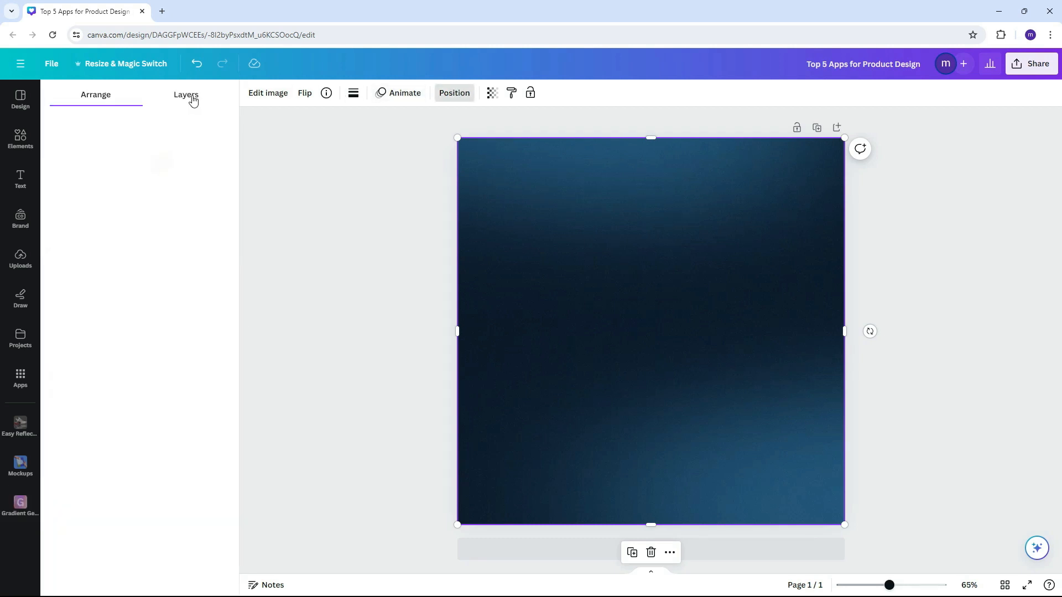
key(ctrl+alt+bracketleft)
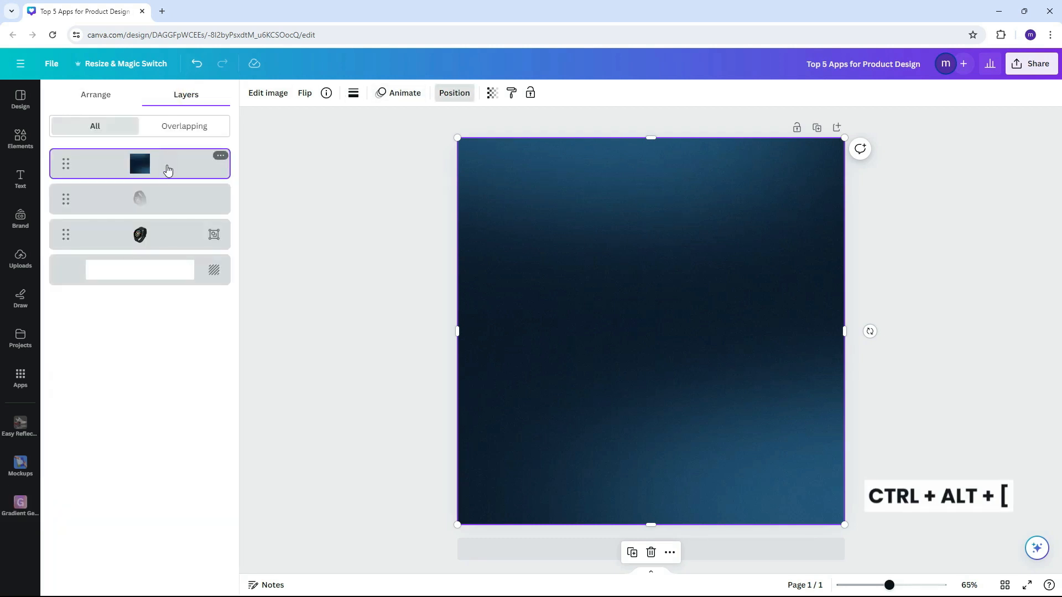
drag(166, 172, 169, 266)
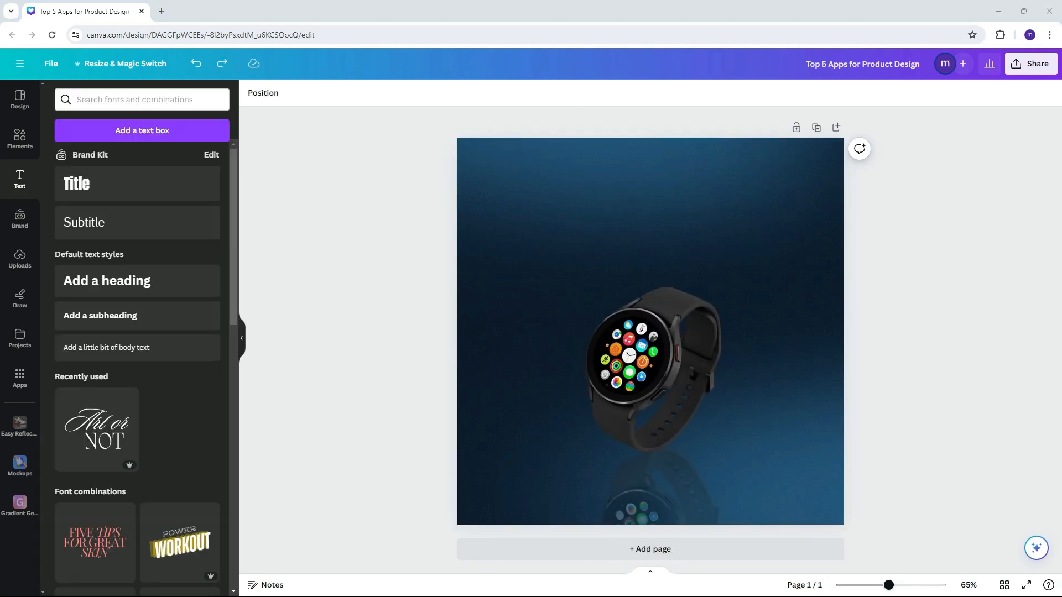
Paste the four feature blocks beside the watch: 1.43" AMOLED Display, 12 days Battery life, 120 Fitness Modes and 200+ watch faces Customizable layout.
click(774, 266)
key(ctrl+v)
key(ctrl+v)
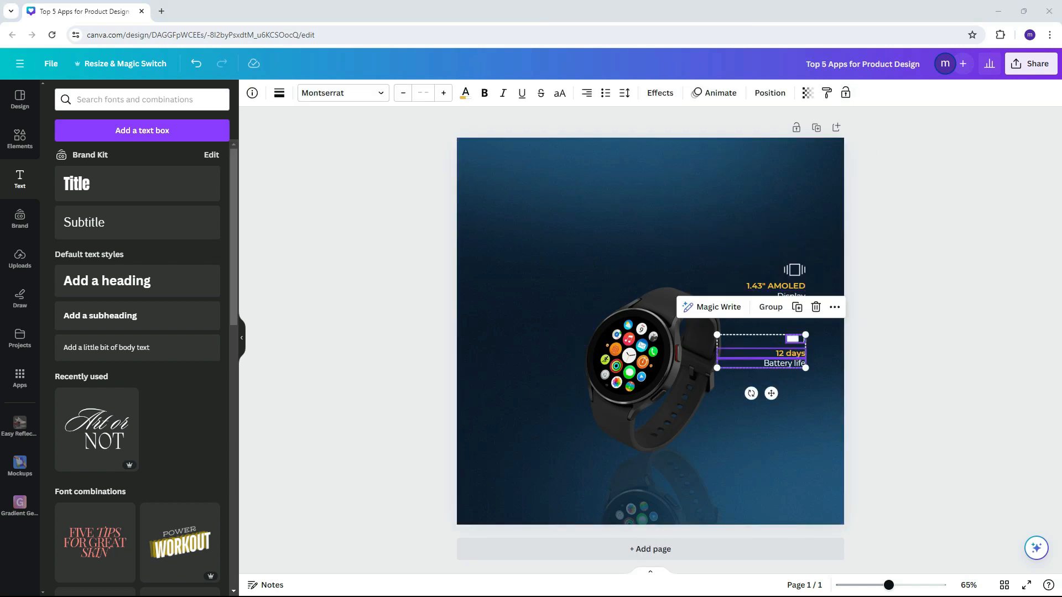
key(ctrl+v)
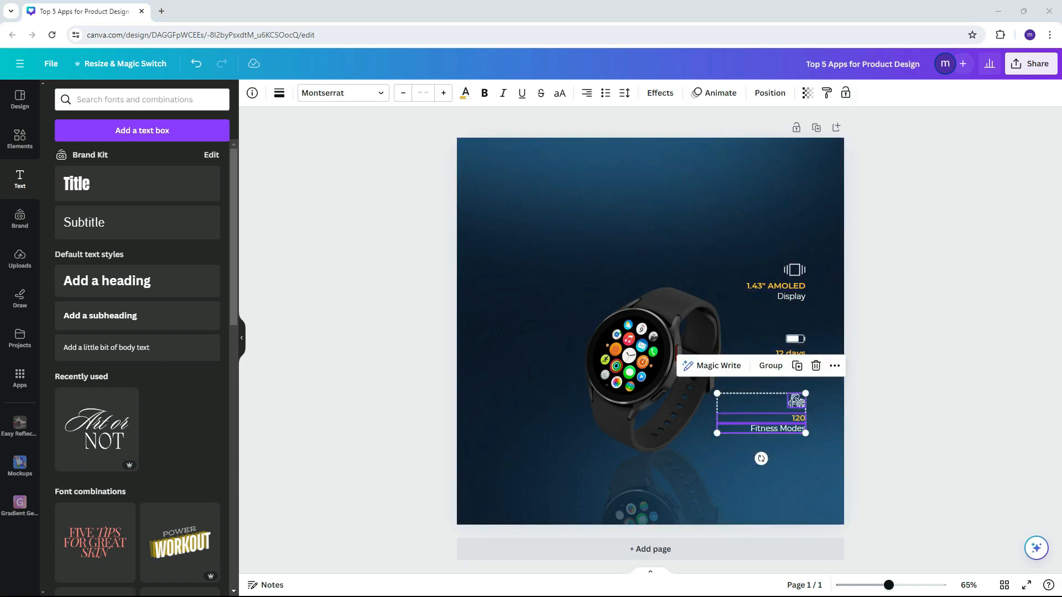
key(ctrl+v)
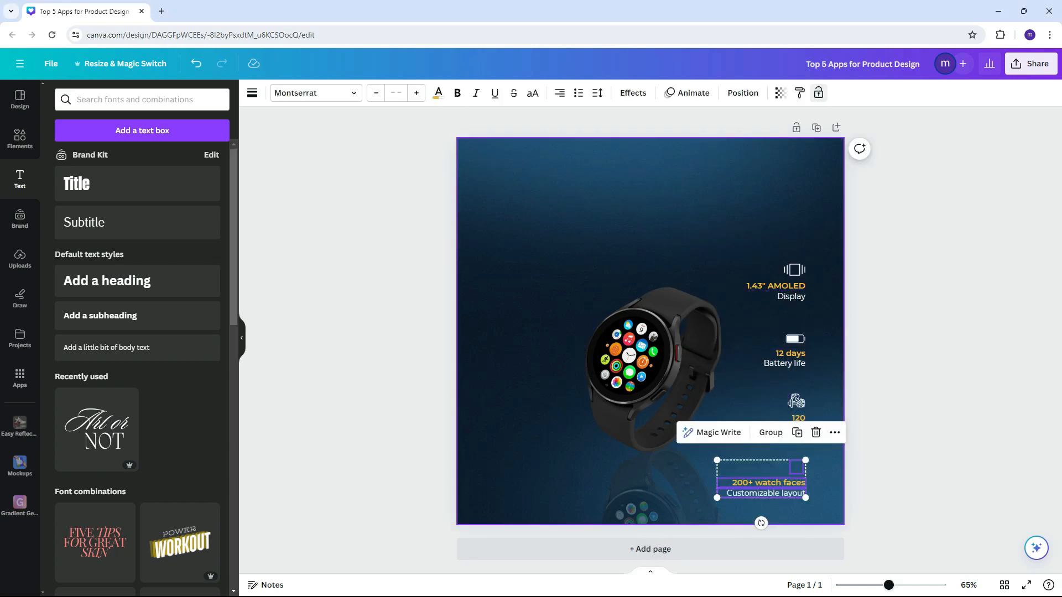
Paste the UP TO 50% OFF block, the SHOP NOW button with website line, the "Elevate your routine with" script line and the SMART WATCH title.
key(ctrl+v)
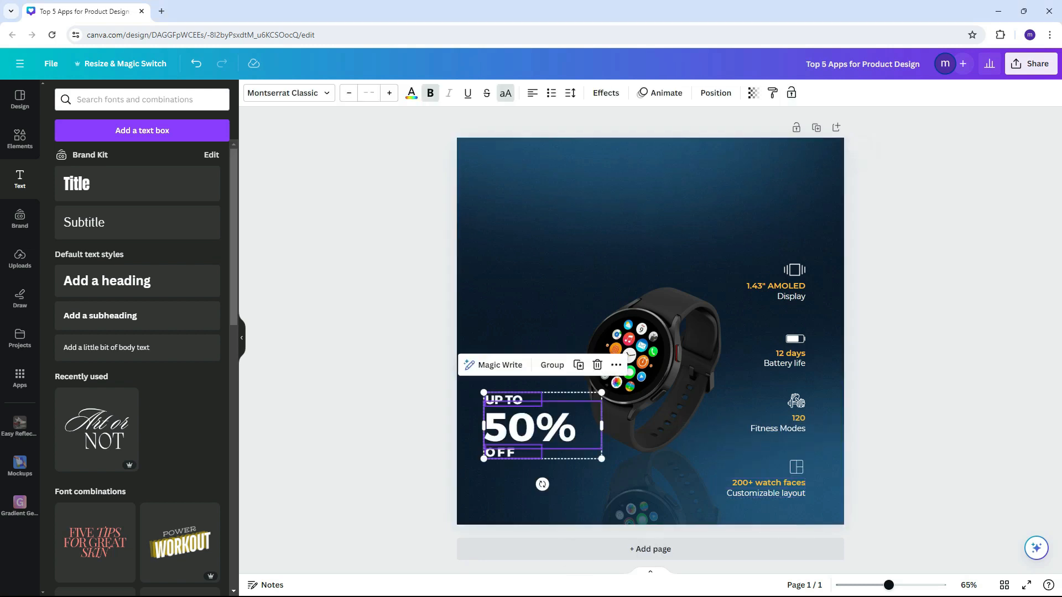
key(ctrl+v)
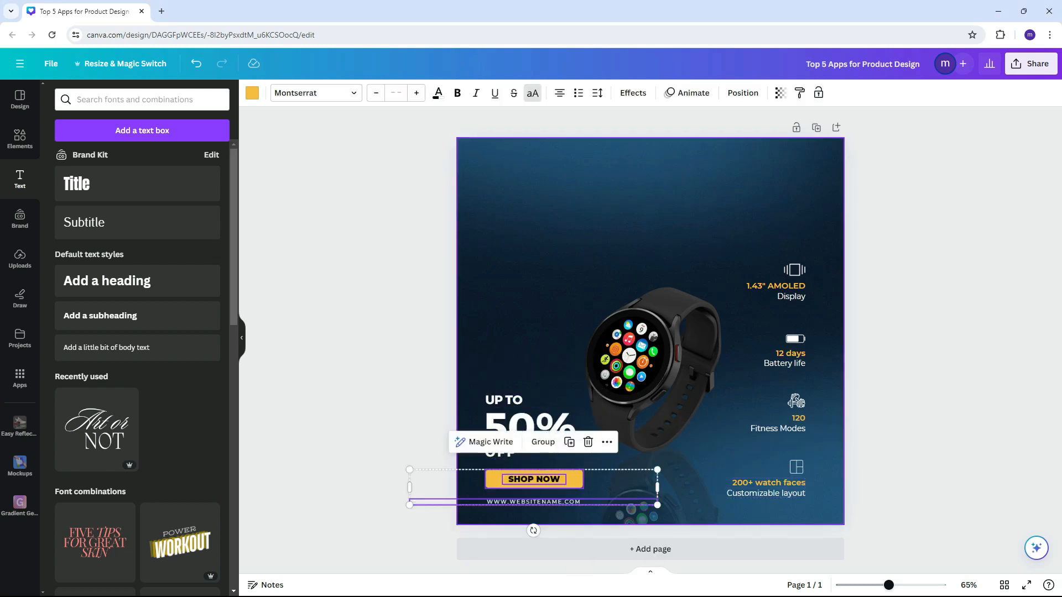
key(ctrl+v)
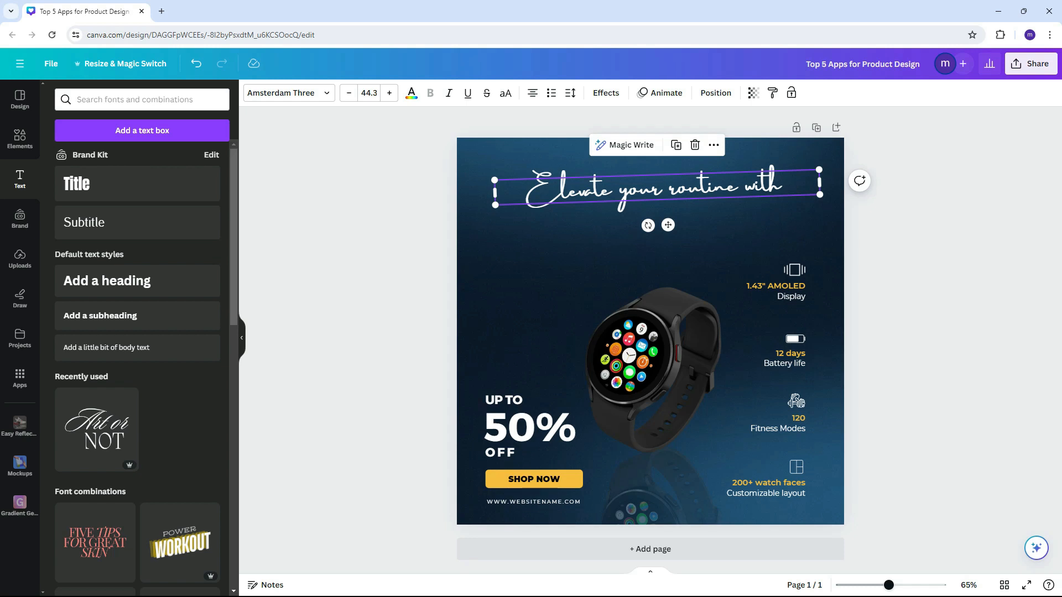
key(ctrl+v)
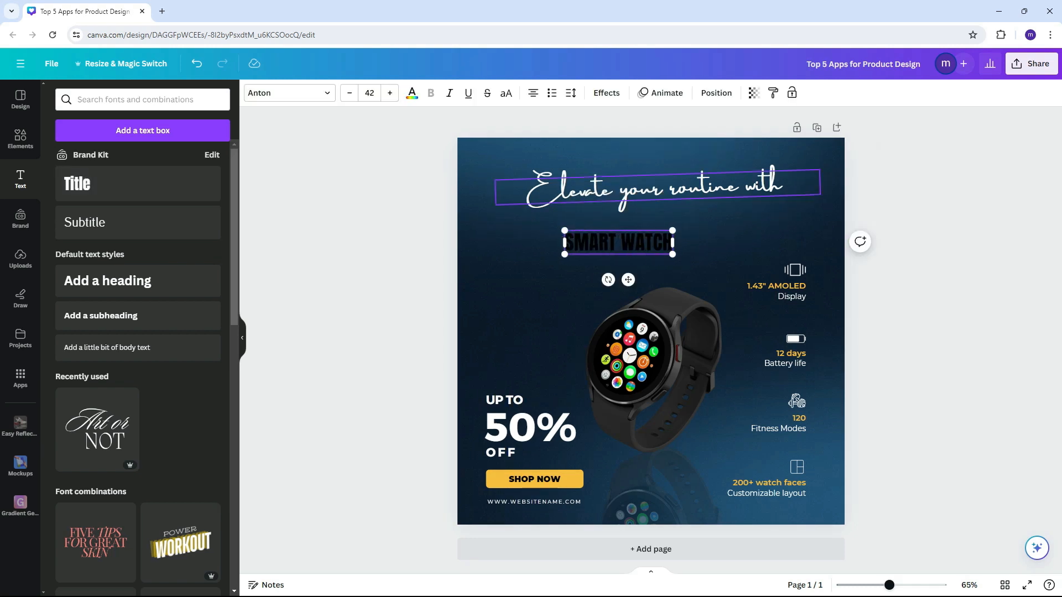
Enlarge the Anton SMART WATCH title to size 101, color it yellow and place it just below the script line.
click(289, 93)
text(anton regular)
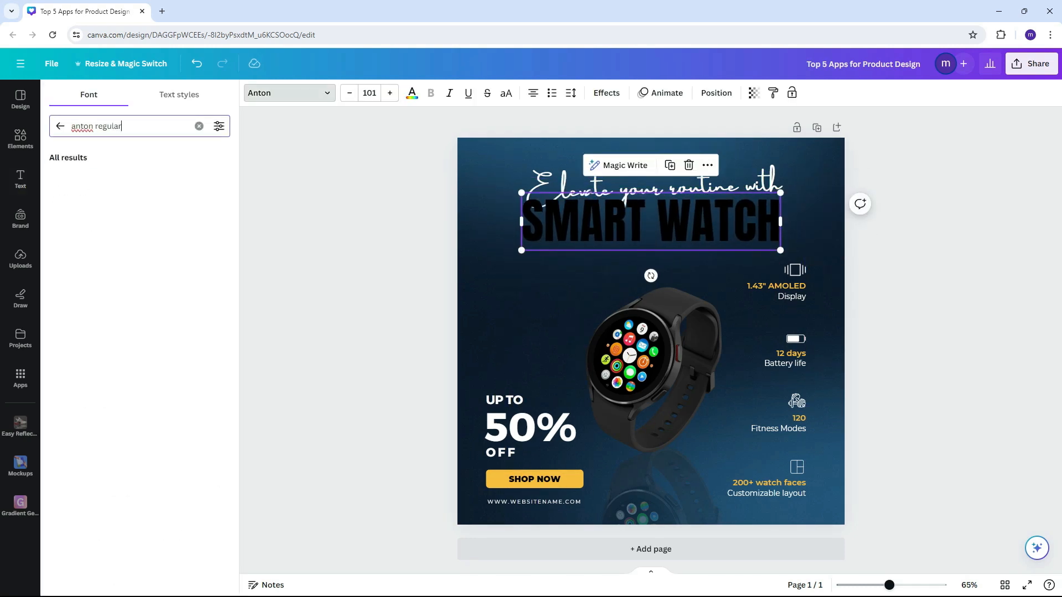
double_click(650, 221)
click(412, 93)
click(121, 160)
click(354, 332)
drag(650, 222, 650, 218)
click(354, 332)
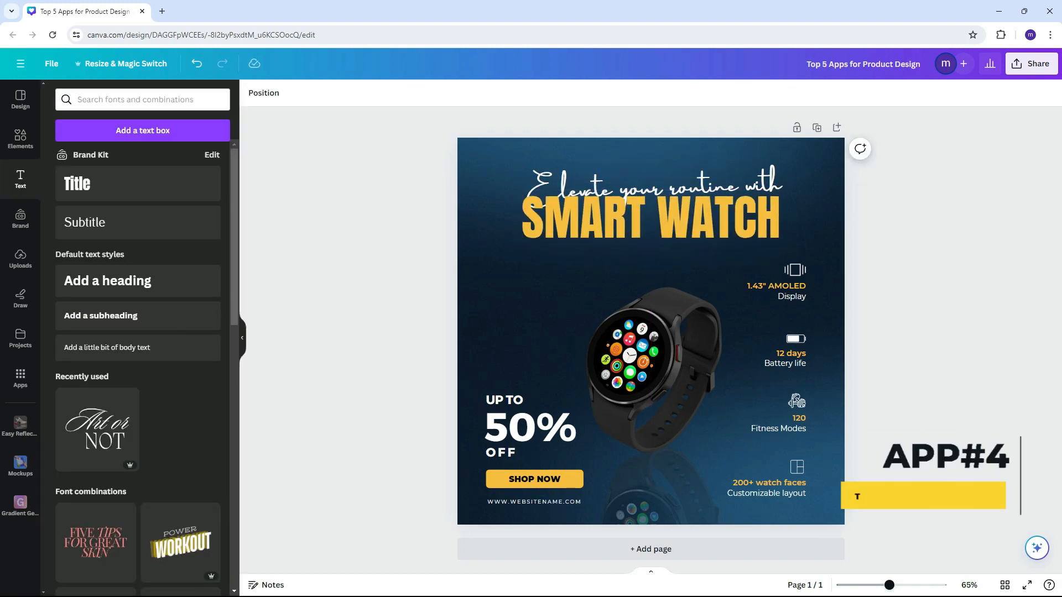
Search the Canva apps for TypeCraft and open that app.
click(21, 379)
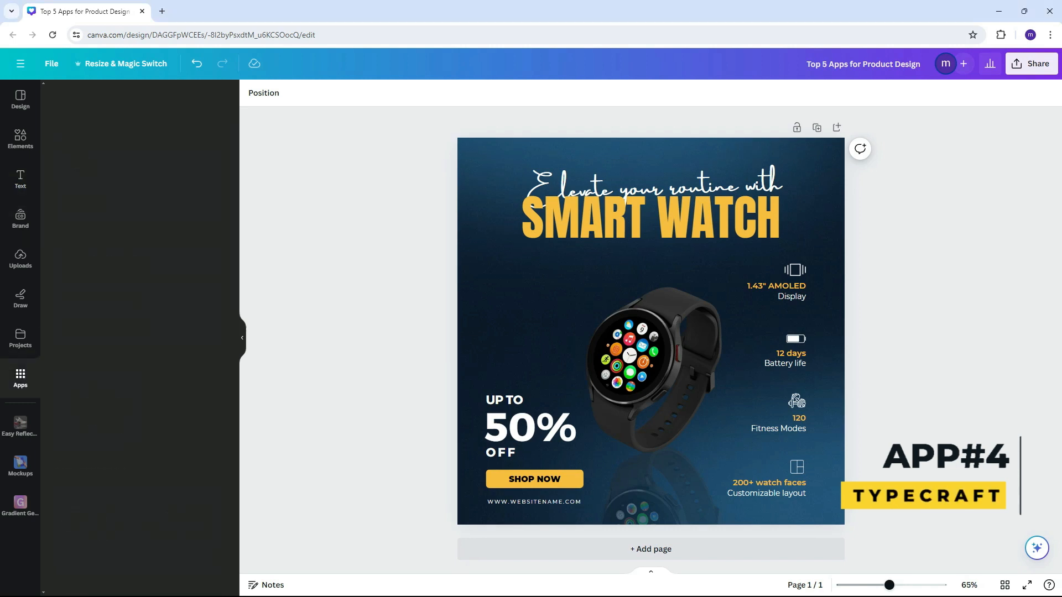
click(143, 100)
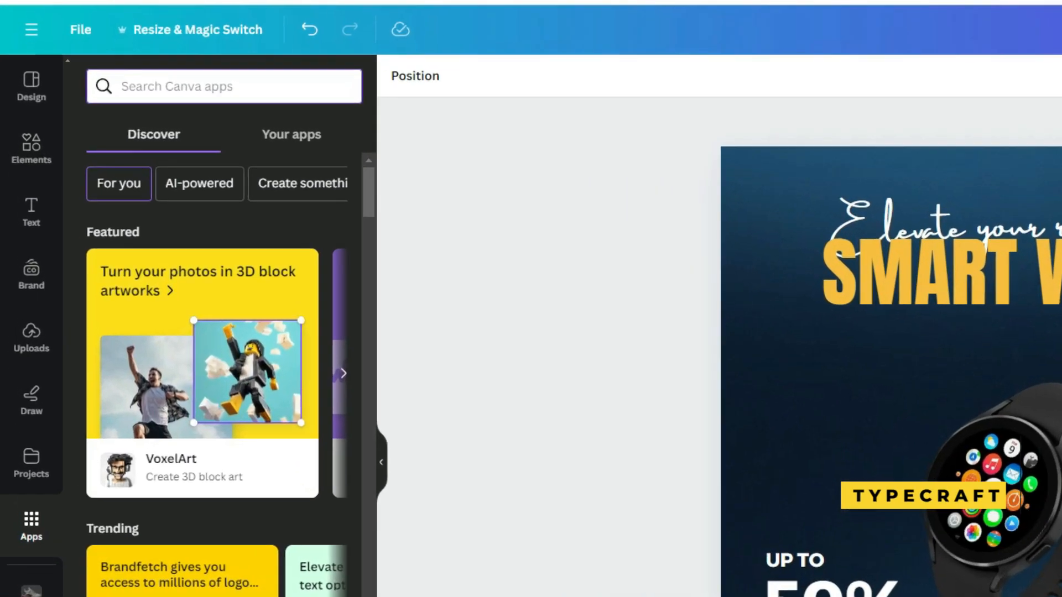
text(typecraft)
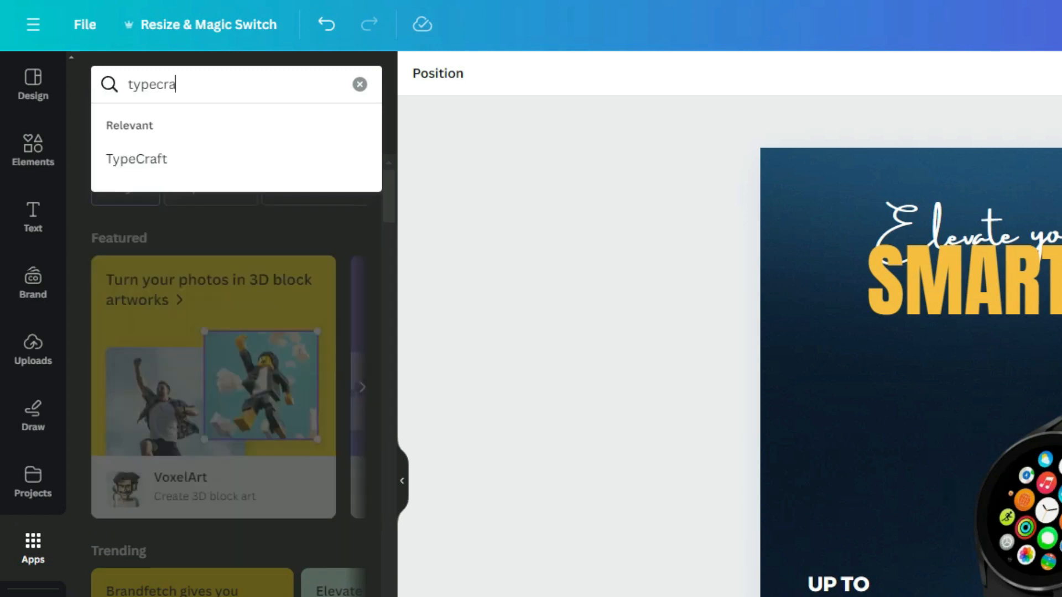
key(Return)
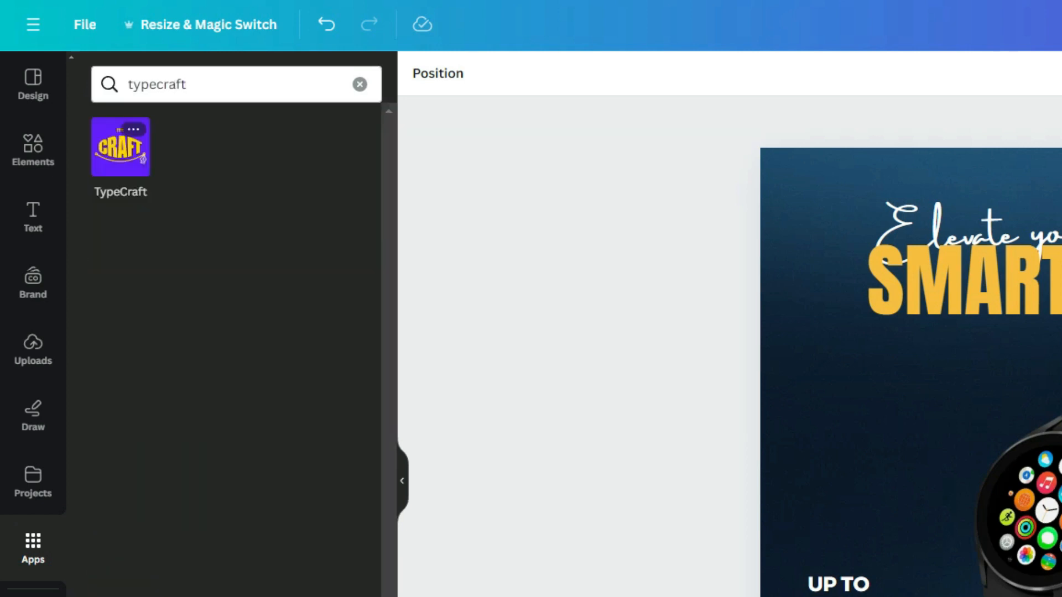
click(121, 147)
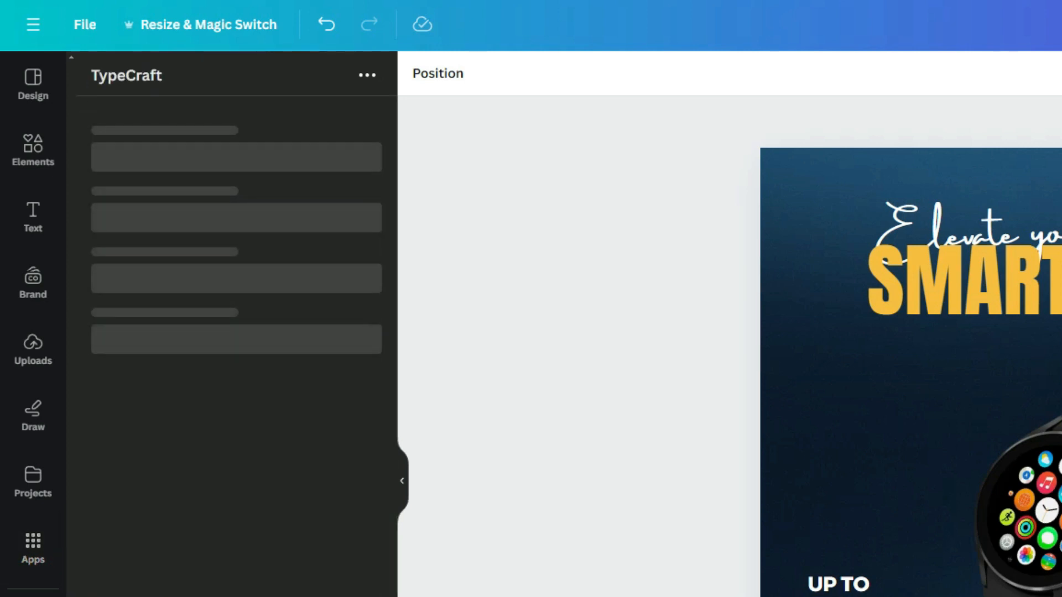
Set the TypeCraft text to SMART WATCH and its font to Anton Regular.
click(126, 145)
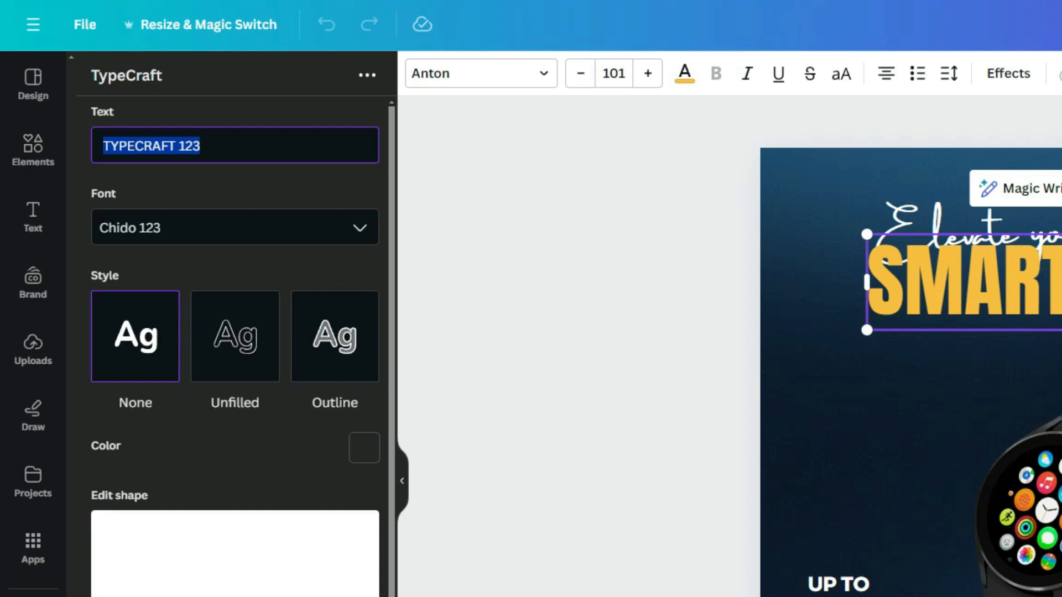
text(SMART )
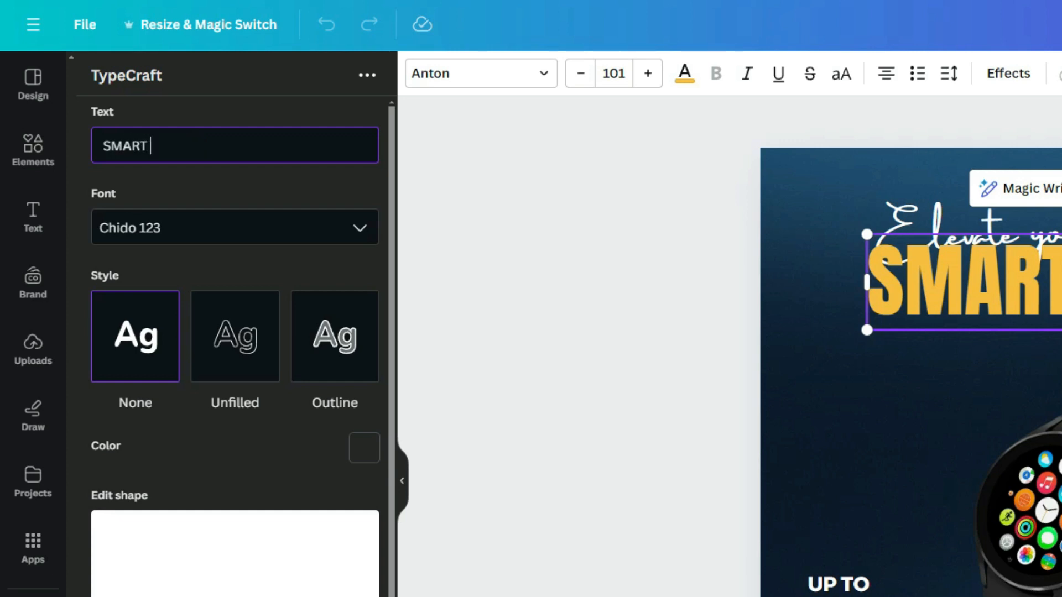
text(WATCH)
click(235, 227)
text(anton)
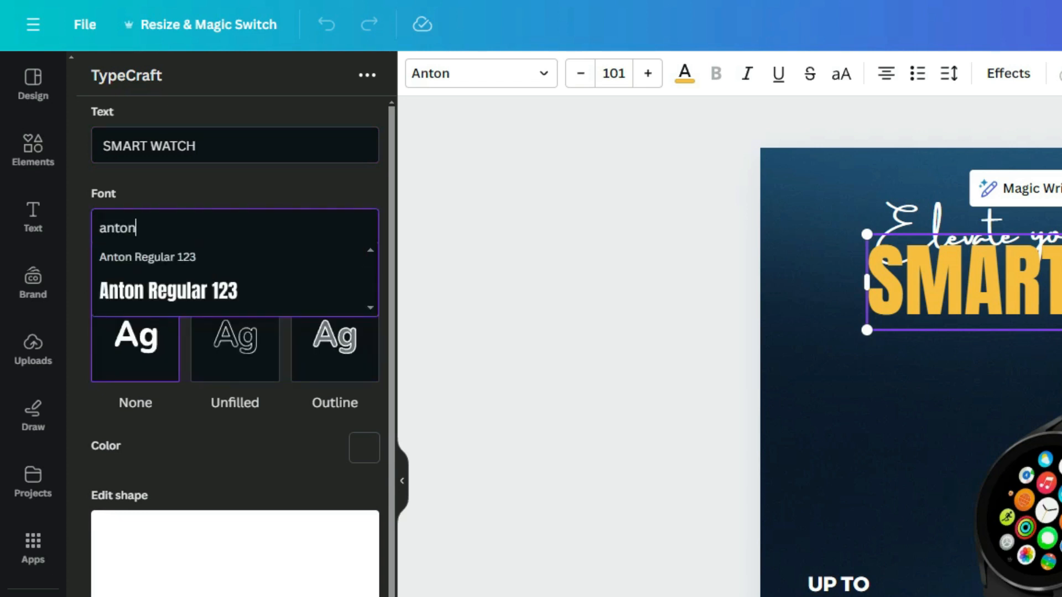
key(Return)
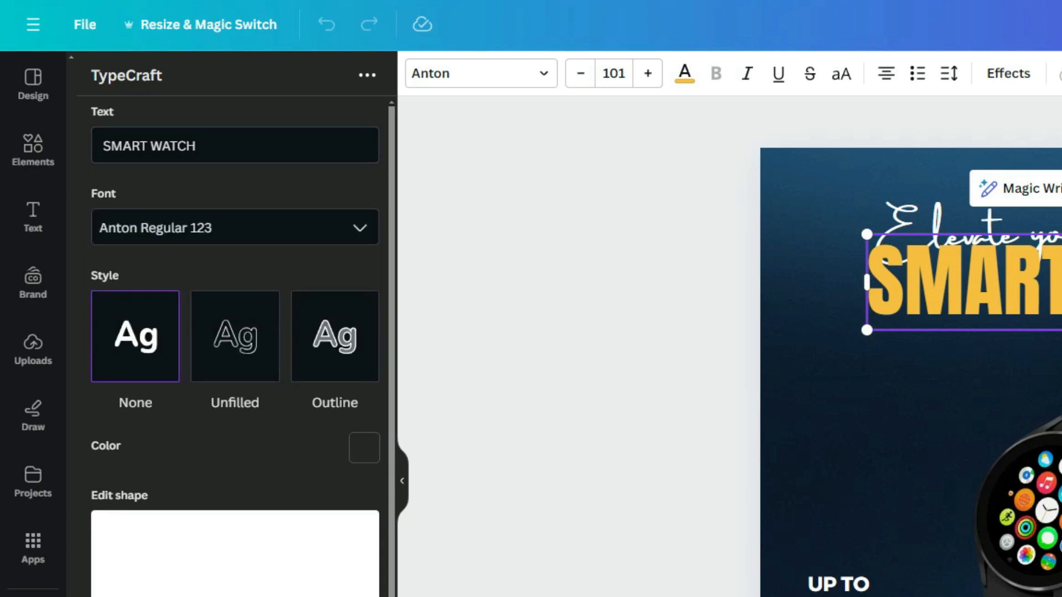
Set the TypeCraft text color to #FFB341.
click(364, 448)
click(249, 393)
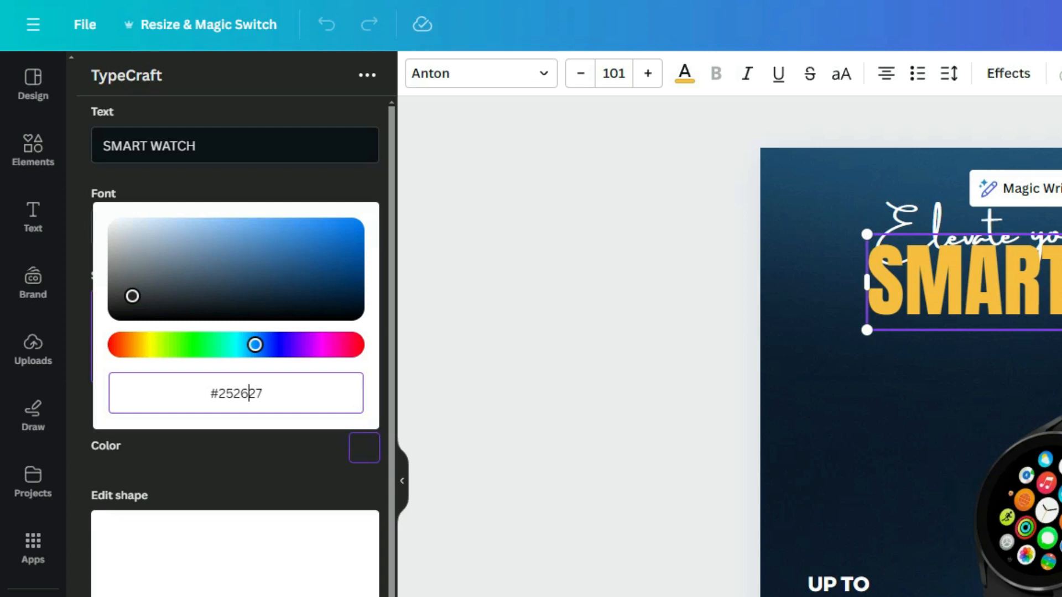
text(ffb341)
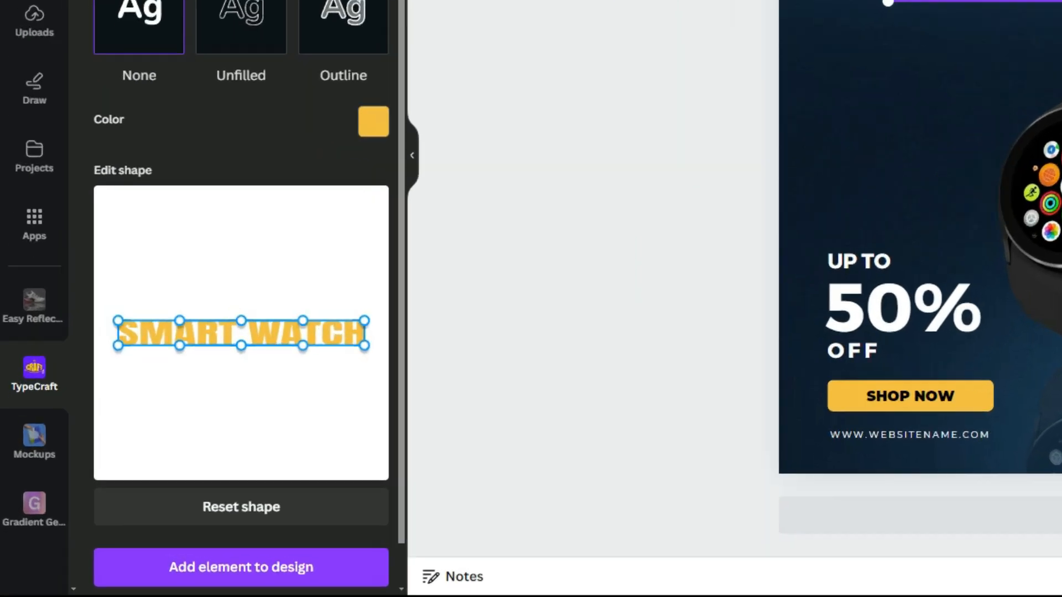
Warp the SMART WATCH lettering so its middle sags below both ends, and add the element to the design.
drag(142, 450, 141, 454)
drag(193, 300, 189, 311)
drag(258, 299, 256, 311)
drag(325, 300, 326, 302)
drag(190, 312, 190, 311)
drag(327, 303, 330, 302)
scroll(331, 309, down, 1)
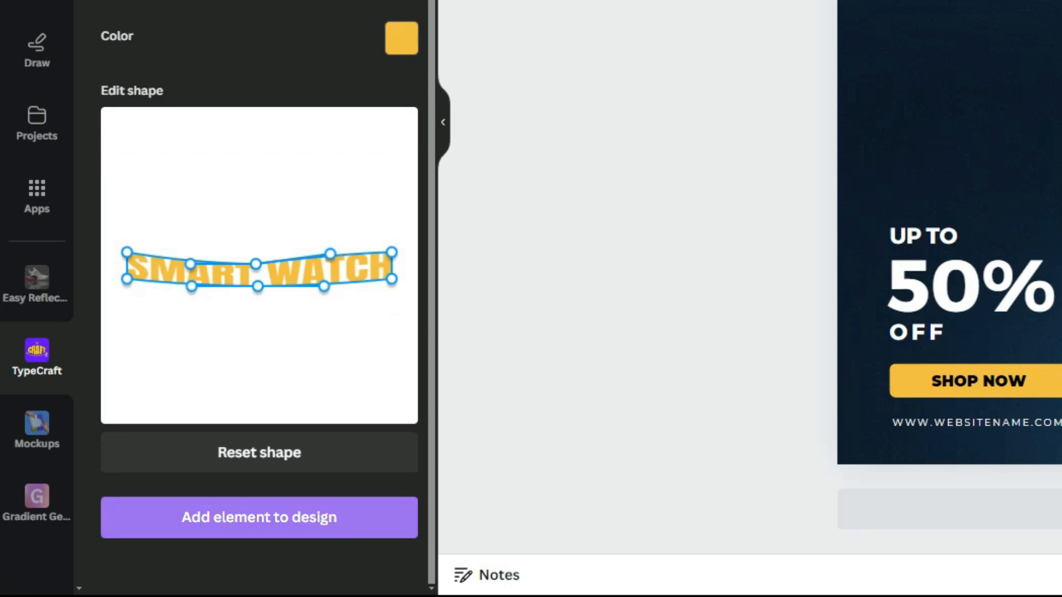
click(259, 518)
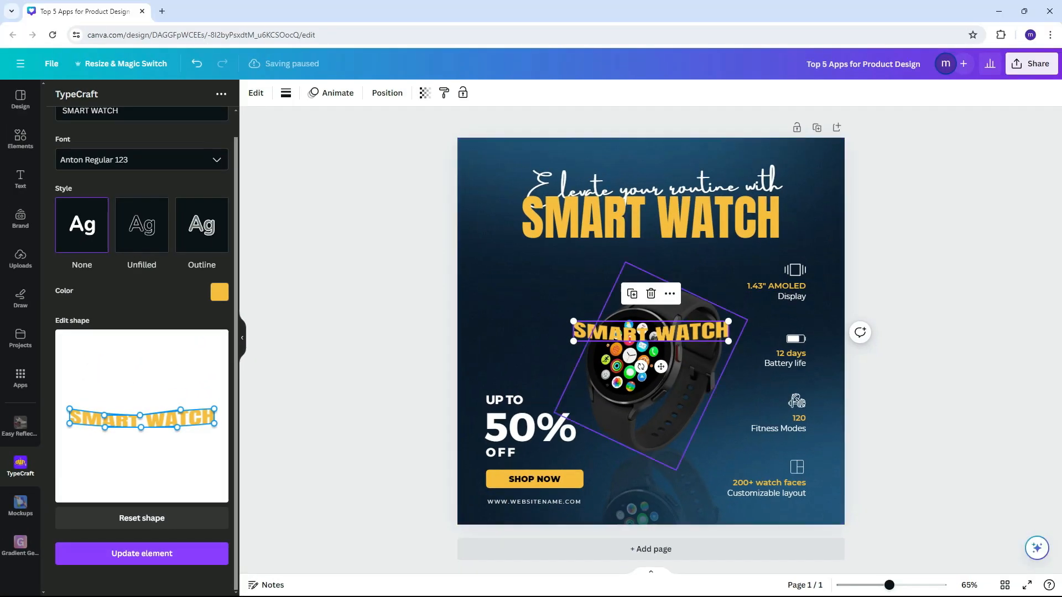
Enlarge the warped SMART WATCH element beneath the script line and delete the original flat SMART WATCH title.
drag(729, 320, 651, 214)
click(651, 239)
key(Delete)
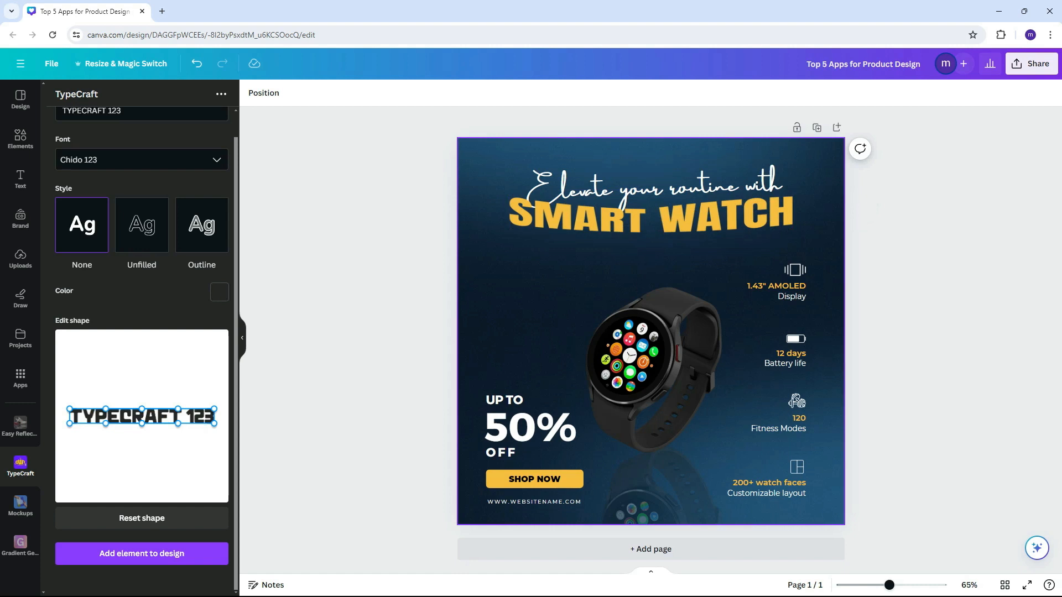
Reshape the lower edge of the warped SMART WATCH element, pulling its points down to make the letters taller.
click(651, 217)
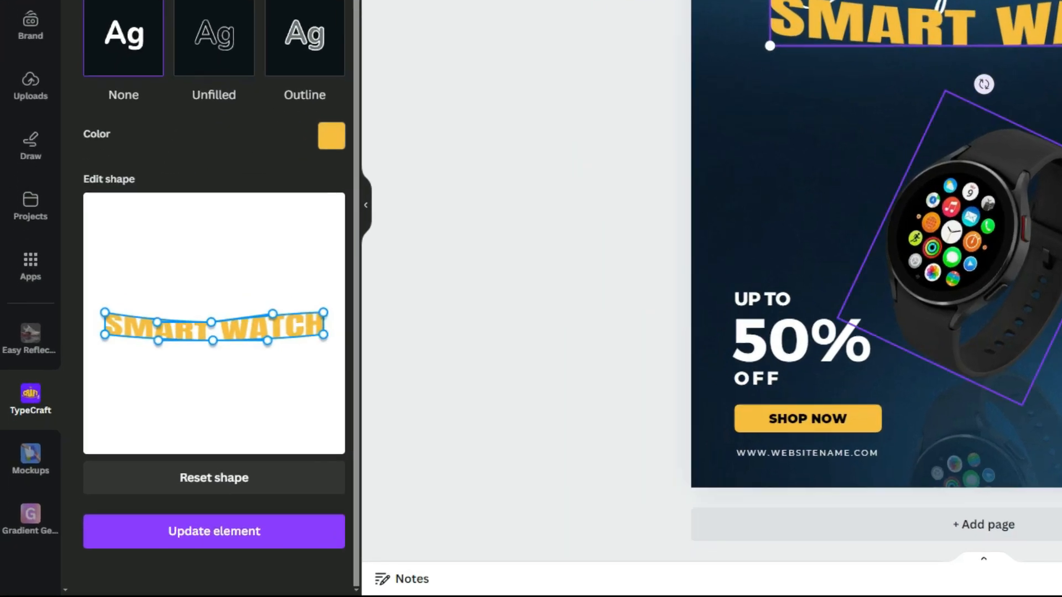
drag(258, 286, 253, 292)
drag(126, 279, 127, 290)
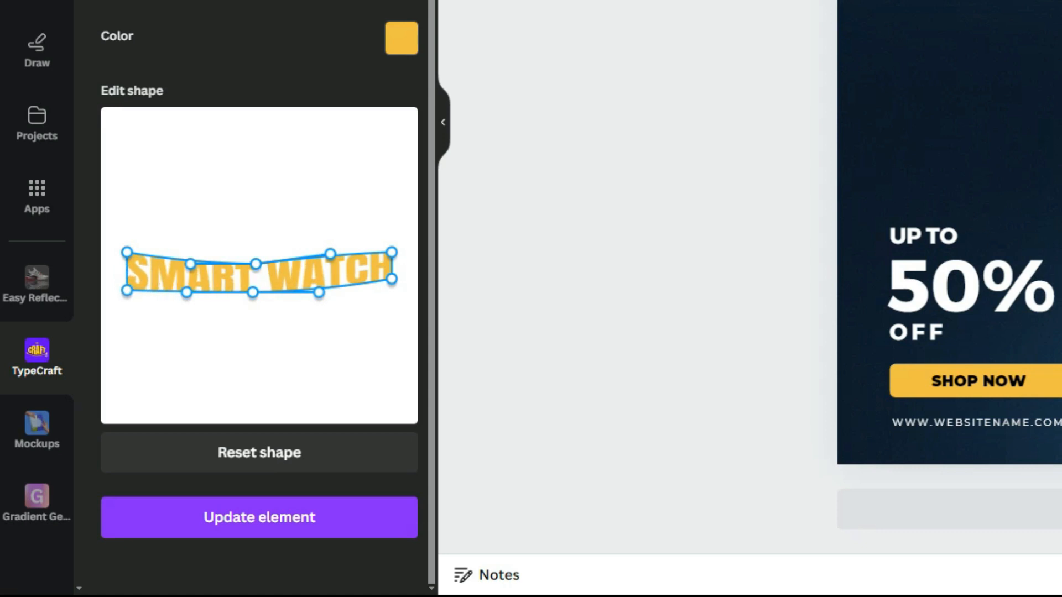
drag(392, 279, 390, 286)
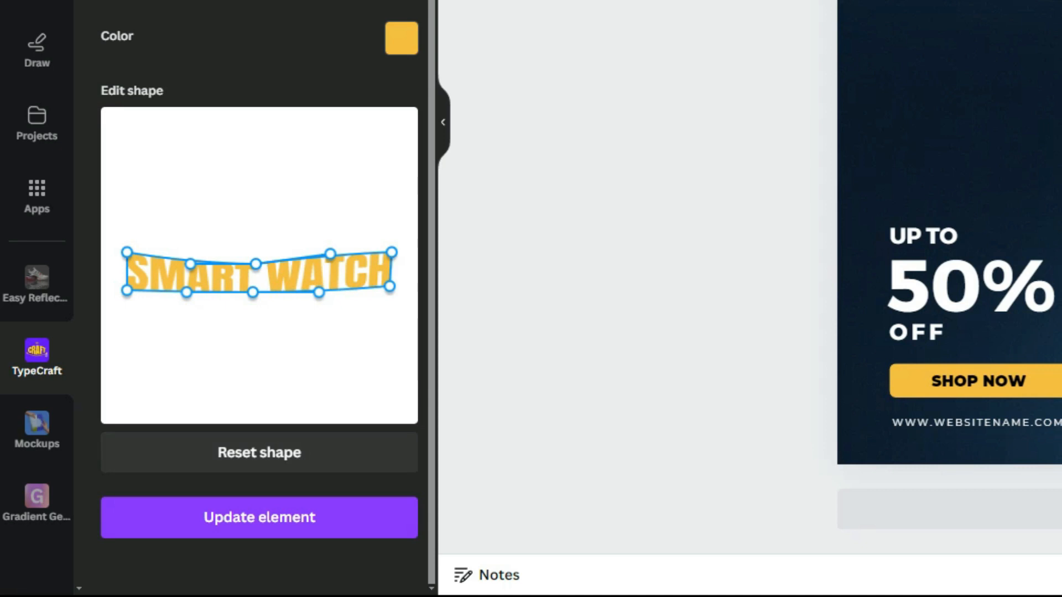
mouse_move(253, 292)
mouse_down()
mouse_move(247, 285)
mouse_move(252, 293)
mouse_up()
drag(317, 293, 316, 285)
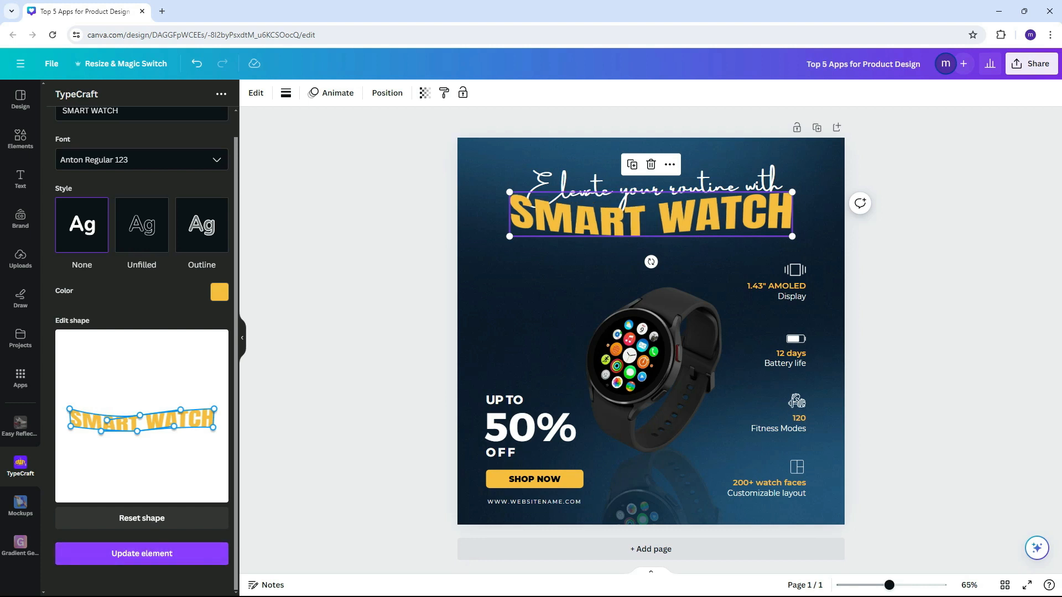
Enlarge the warped SMART WATCH title slightly and fit the script line at size 42.5 across its upper edge.
click(388, 93)
click(174, 214)
drag(792, 192, 806, 171)
click(664, 187)
click(717, 93)
drag(664, 187, 671, 186)
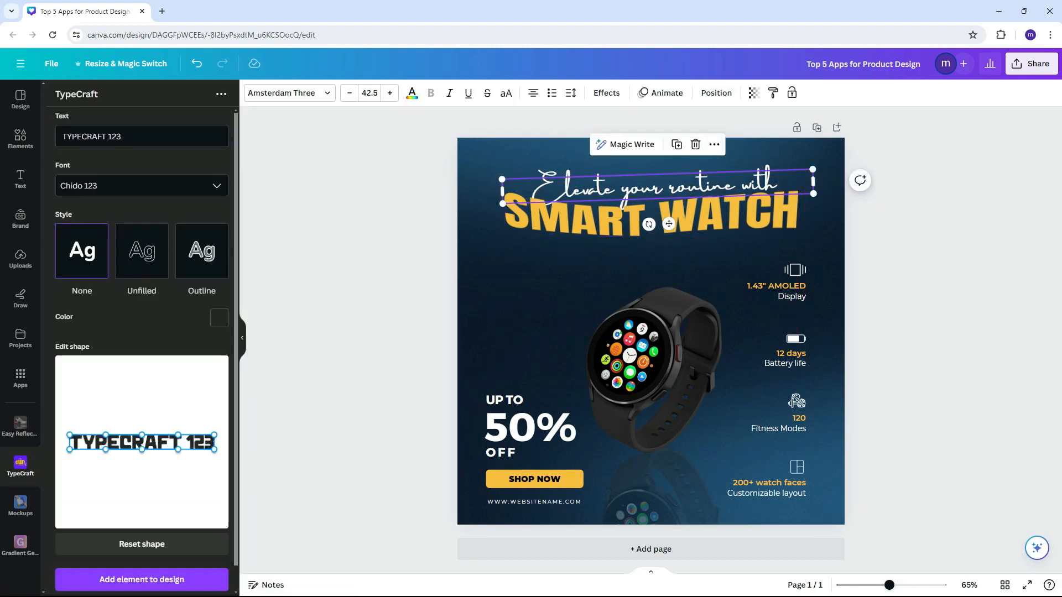
click(918, 221)
Start a new TypeCraft element with the text FLASH SALE.
click(651, 214)
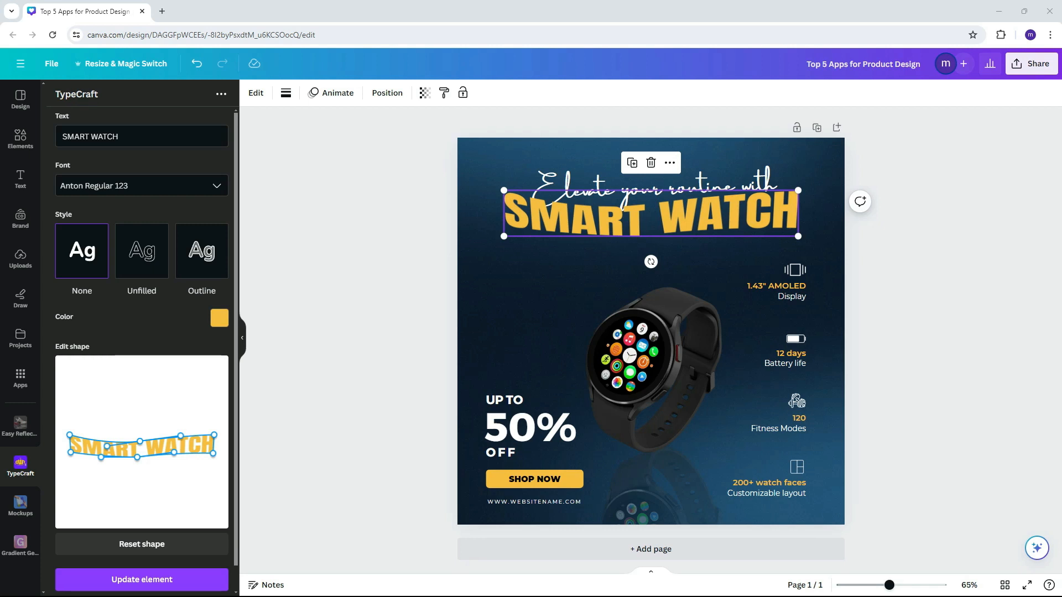
click(918, 221)
triple_click(92, 137)
text(FLASH SALE)
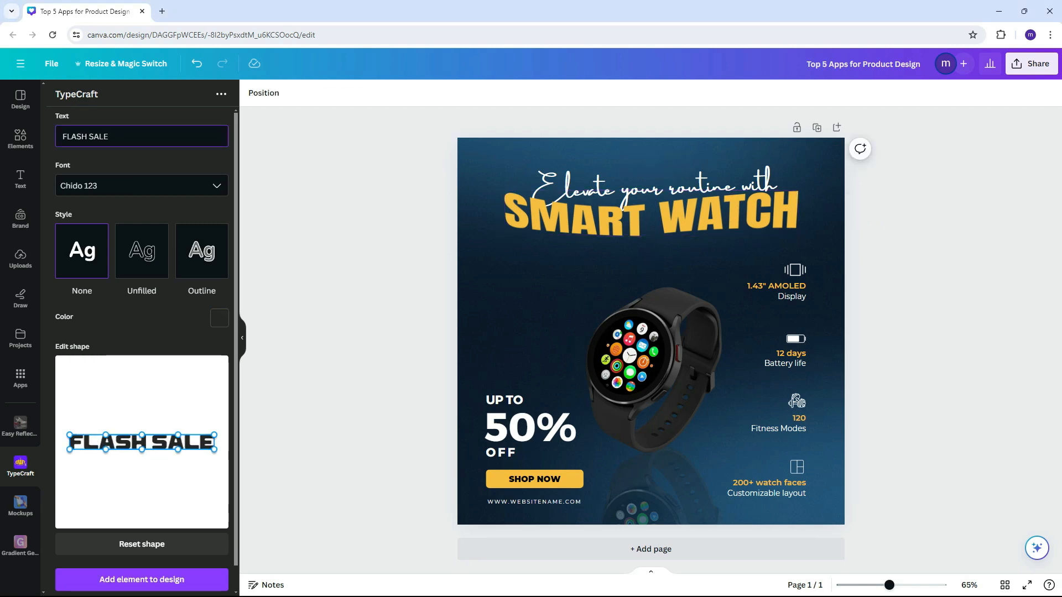
Set the FLASH SALE text to the Deuce 123 font in the Unfilled style with a blue border and add it to the design.
click(142, 186)
text(deuce)
click(102, 225)
click(141, 251)
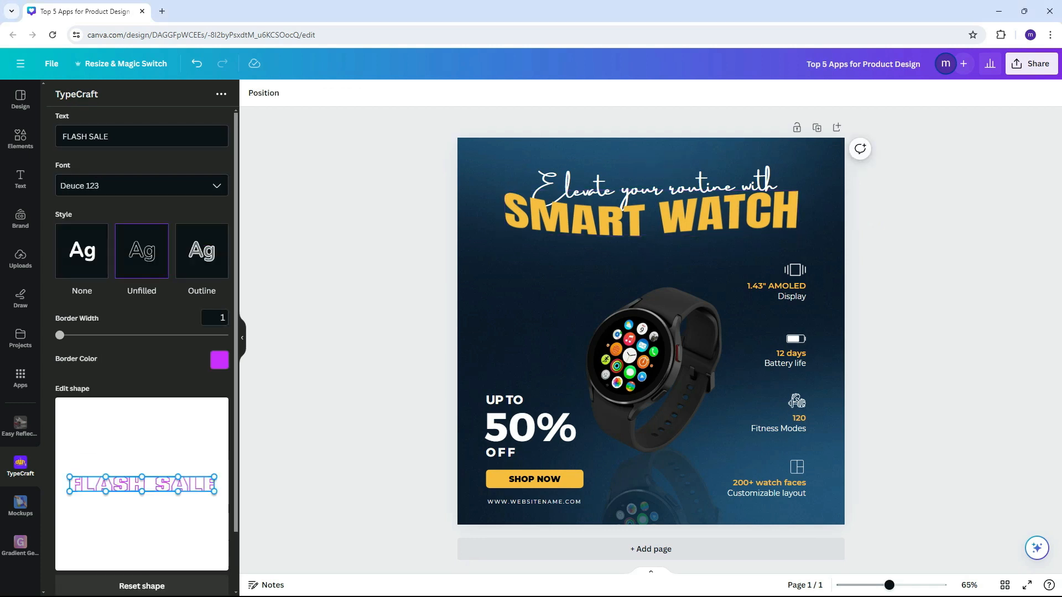
click(219, 360)
scroll(142, 354, down, 2)
click(142, 553)
Enlarge the outlined FLASH SALE element to the full page width and tilt it so it rises toward the right.
drag(728, 323, 892, 304)
drag(733, 322, 663, 252)
drag(823, 235, 879, 229)
drag(691, 296, 696, 294)
drag(690, 250, 648, 245)
drag(836, 245, 858, 242)
Position the tilted FLASH SALE element behind the title area and duplicate it downward into five evenly stacked rows.
drag(659, 247, 651, 240)
drag(656, 287, 656, 287)
drag(651, 240, 651, 435)
shift+click(651, 240)
Change the lowest FLASH SALE row to the filled None style in blue and update the element.
click(651, 386)
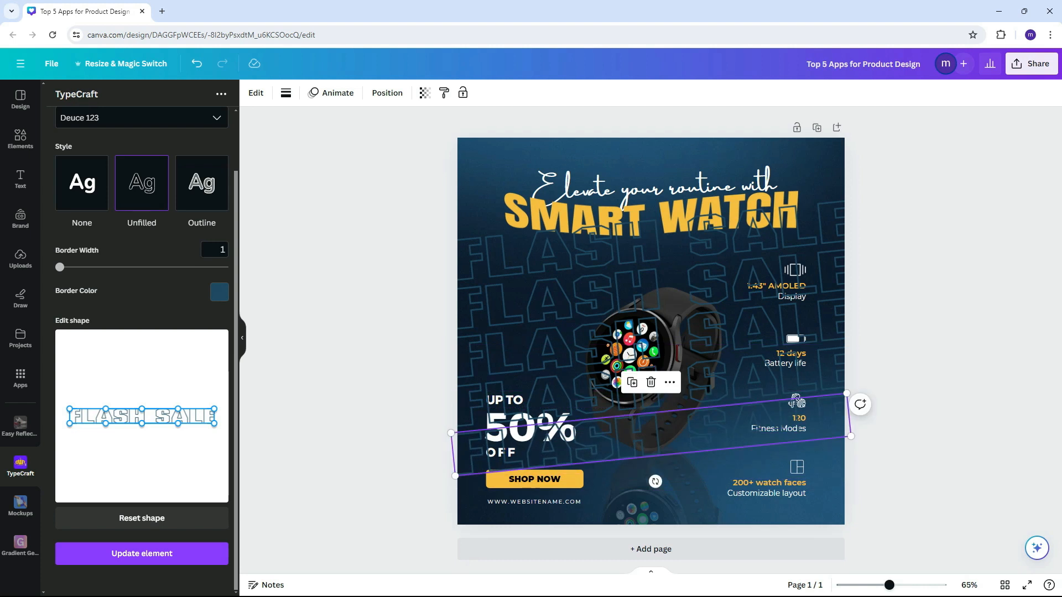
click(82, 183)
click(142, 554)
click(220, 292)
click(141, 554)
Select all five FLASH SALE rows and lower their opacity so they fade into the background.
shift+click(651, 386)
shift+click(651, 338)
shift+click(651, 288)
shift+click(651, 241)
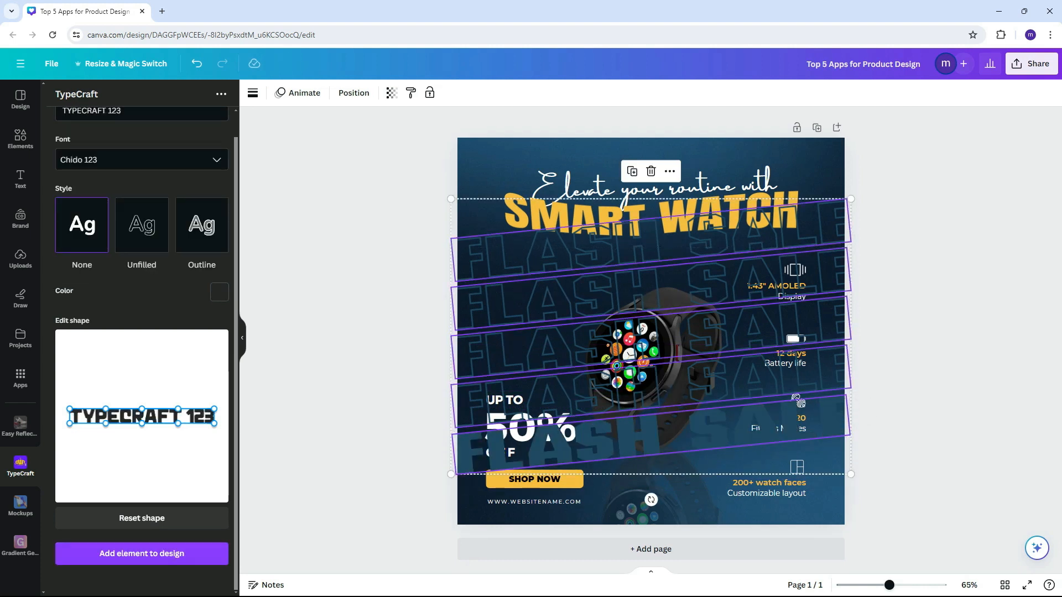
click(391, 93)
drag(361, 138, 302, 138)
Move the FLASH SALE rows down the layer order so they sit behind the watch and all the text.
click(354, 93)
click(186, 94)
drag(140, 161, 139, 533)
scroll(139, 531, down, 3)
Enlarge the SMART WATCH title and the script line together slightly.
click(651, 215)
shift+click(658, 185)
drag(813, 237, 833, 241)
Try aligning the SMART WATCH title and script line to the page, and undo the alignment.
click(743, 93)
click(95, 95)
click(175, 215)
key(ctrl+z)
Reduce the size of the SMART WATCH title and script line slightly and adjust their placement together.
click(651, 216)
shift+click(658, 185)
click(913, 222)
mouse_move(834, 171)
mouse_down()
mouse_move(814, 174)
mouse_move(827, 172)
mouse_up()
click(651, 219)
shift+click(658, 188)
click(912, 221)
Select the watch and its reflection together and enlarge them slightly.
click(641, 506)
shift+click(651, 354)
drag(748, 263, 756, 247)
click(913, 277)
click(768, 488)
click(500, 310)
click(913, 276)
Search the element graphics for "arrow" and add the white curled arrow to the page.
click(20, 139)
click(132, 100)
text(arrow)
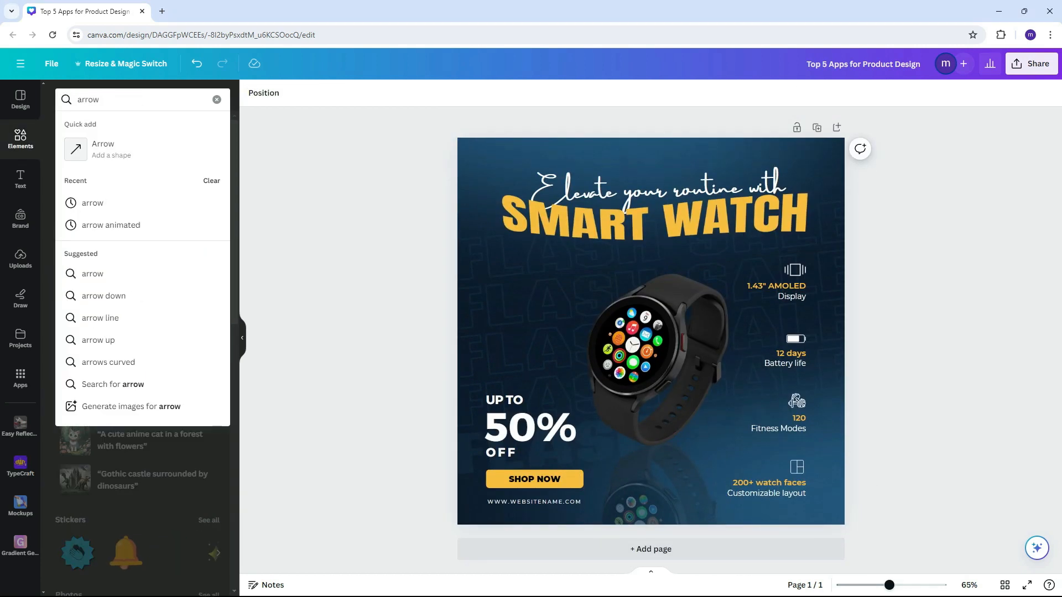
key(Return)
click(95, 126)
scroll(141, 360, down, 2)
click(193, 434)
Shrink the curled arrow, place it above the UP TO 50% OFF text and flip it to point toward the offer.
drag(806, 181, 548, 307)
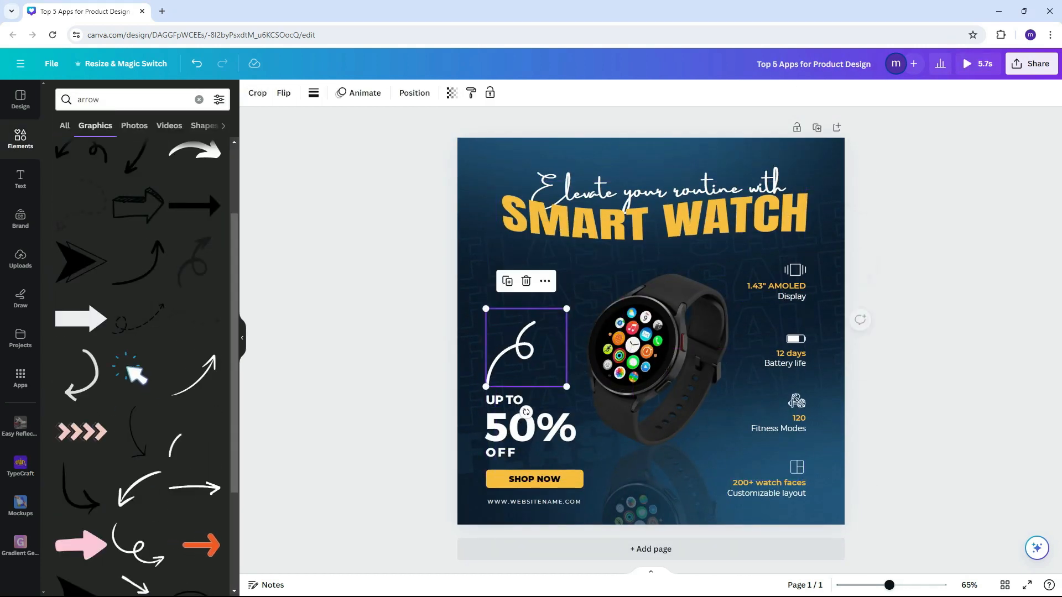
drag(516, 344, 516, 297)
click(284, 93)
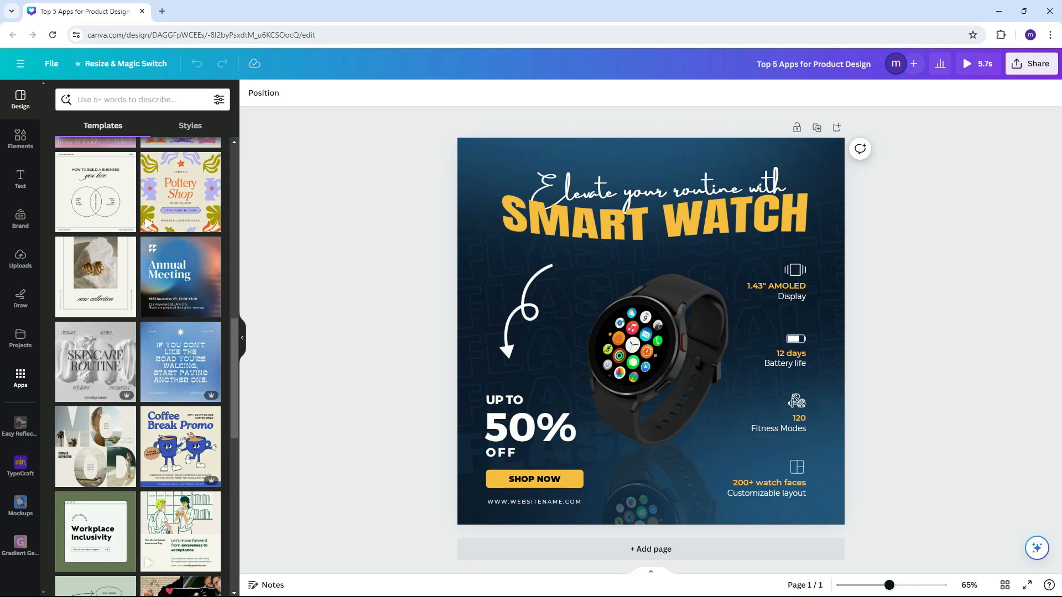
Search the Canva apps for "canwave" and open the CanWave app.
click(21, 379)
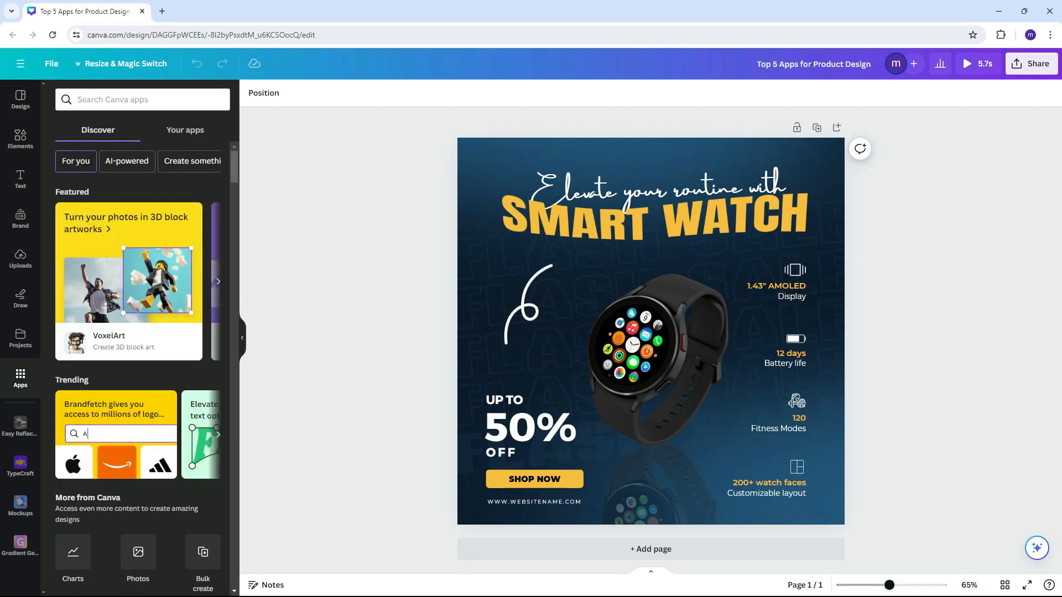
click(142, 100)
text(can)
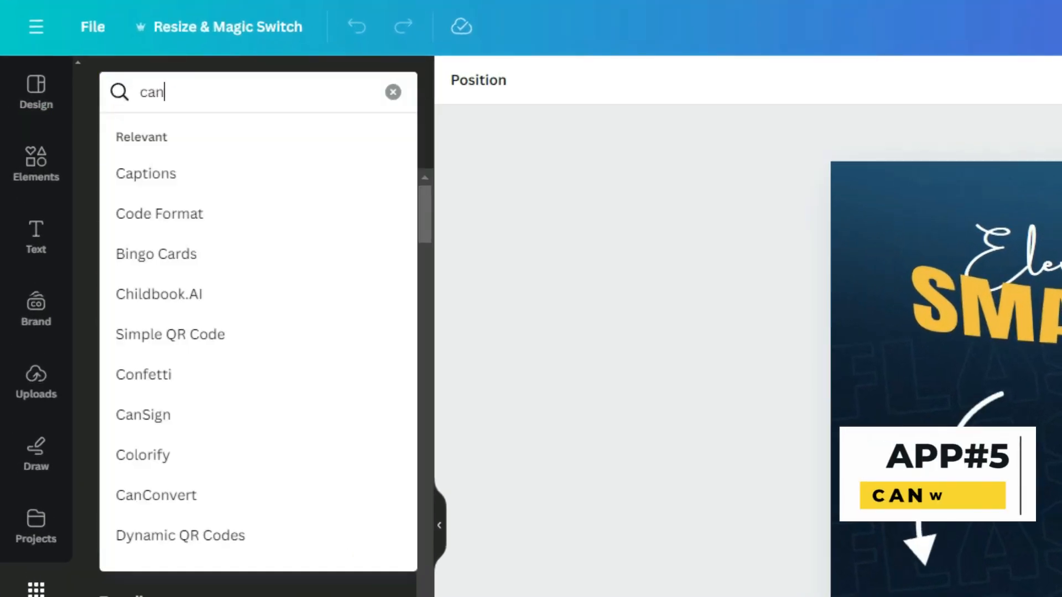
text(wave)
key(Return)
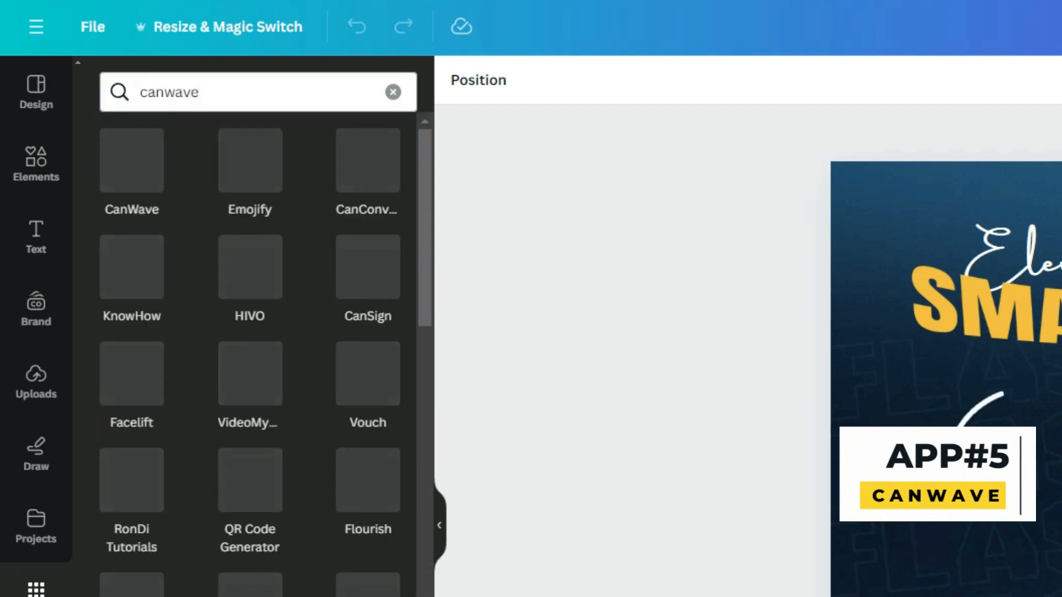
click(132, 161)
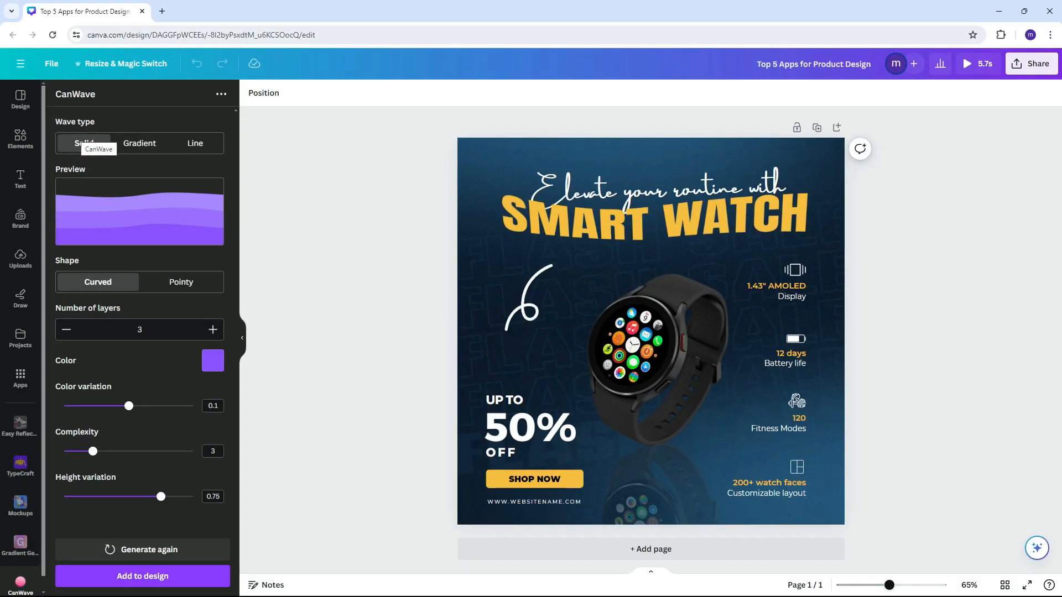
Configure a solid, curved wave with a single layer in CanWave.
click(140, 143)
click(84, 143)
click(181, 282)
click(98, 282)
click(66, 329)
click(66, 329)
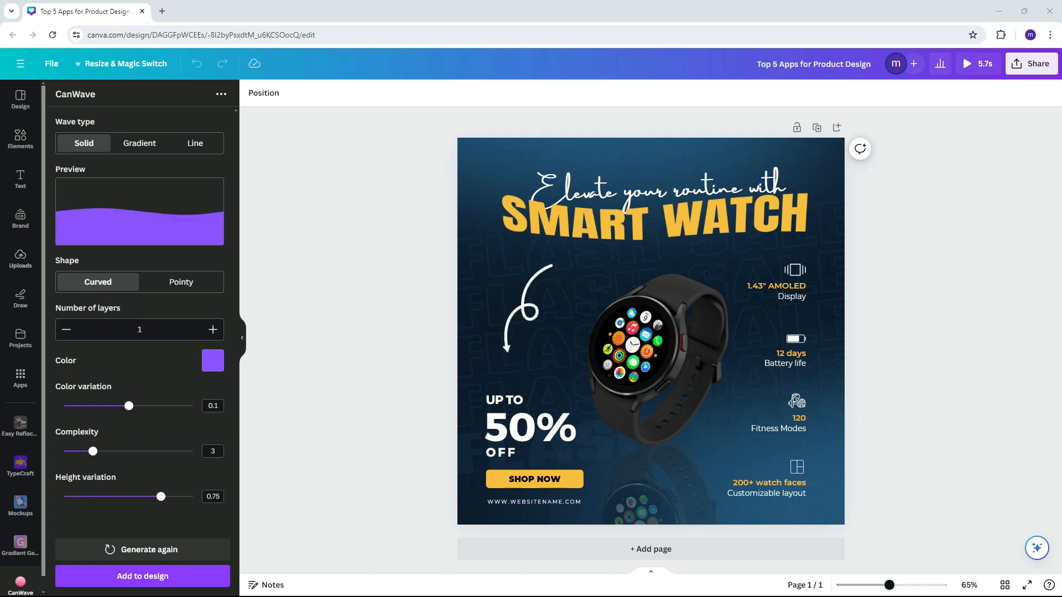
Paste the copied blue as the wave's color, set color variation 0.15, complexity 3 and height variation 0.9, and add it to the design.
click(213, 361)
key(ctrl+v)
click(213, 361)
drag(129, 406, 160, 406)
mouse_move(92, 452)
mouse_down()
mouse_move(130, 452)
mouse_move(93, 451)
mouse_up()
drag(161, 497, 193, 497)
mouse_move(93, 452)
mouse_down()
mouse_move(121, 451)
mouse_move(93, 451)
mouse_up()
mouse_move(193, 497)
mouse_down()
mouse_move(155, 496)
mouse_move(180, 497)
mouse_up()
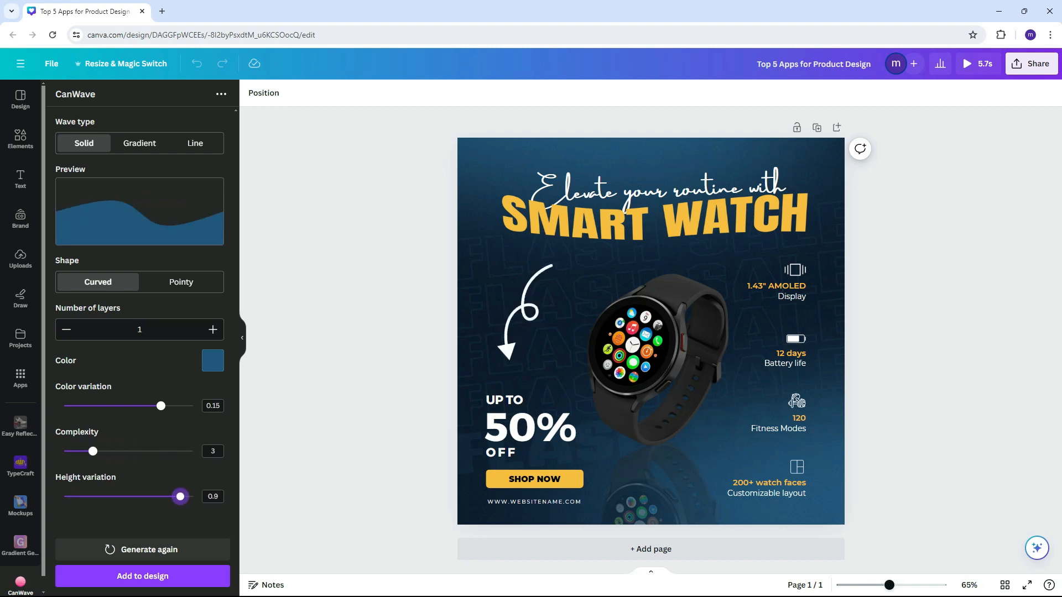
click(143, 576)
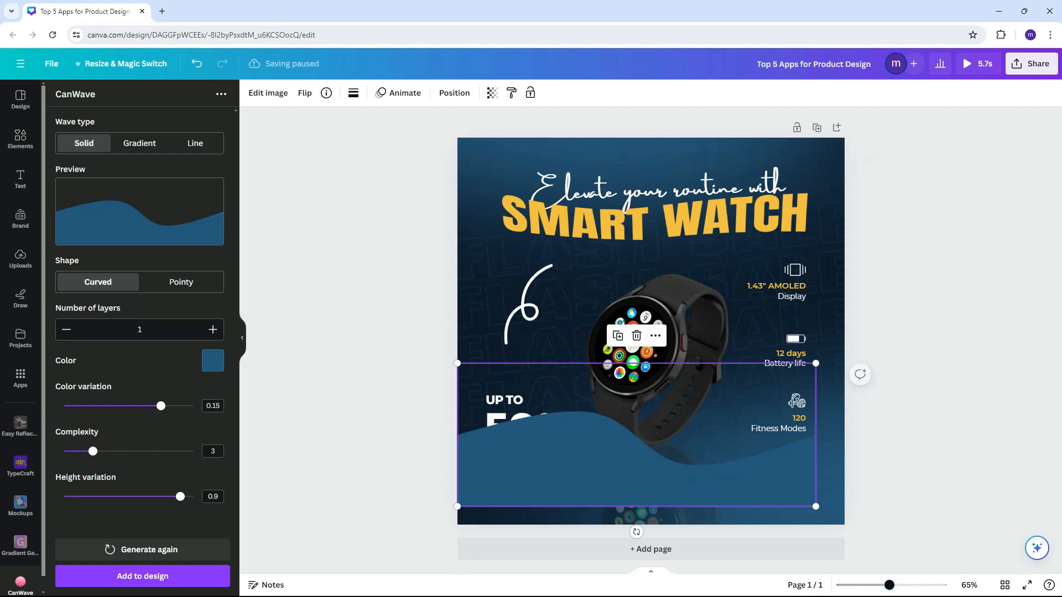
Enlarge the wave past the page width along its lower edge, flipping it horizontally and back while fitting it.
drag(815, 364, 885, 336)
drag(703, 465, 702, 493)
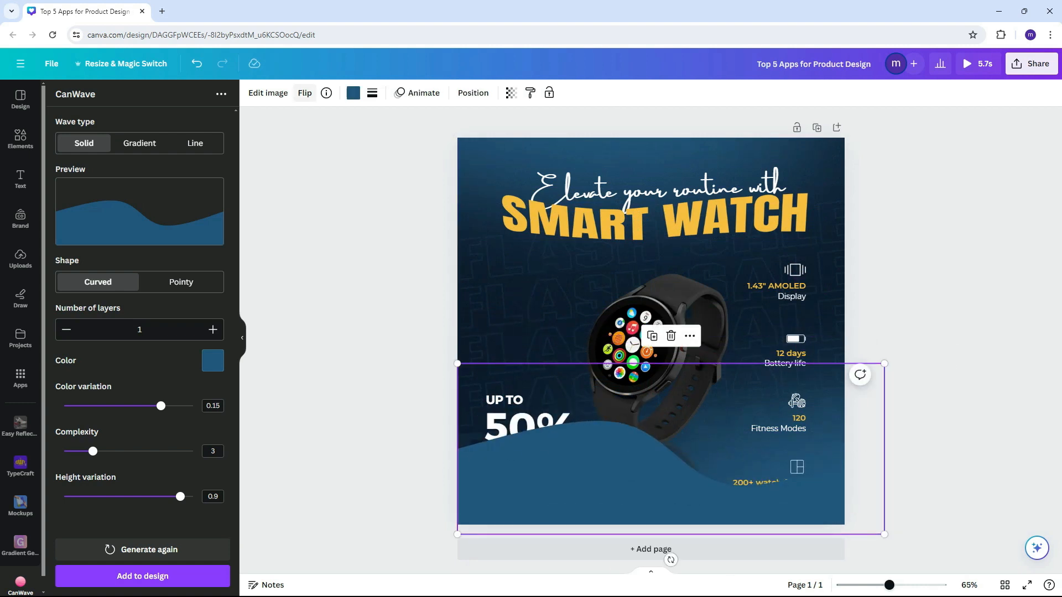
click(305, 92)
click(338, 122)
drag(458, 364, 385, 335)
drag(680, 470, 737, 462)
click(305, 93)
click(338, 121)
Move the wave layer behind the FLASH SALE rows, directly above the gradient background, and shift it slightly down.
click(474, 92)
drag(140, 166, 140, 535)
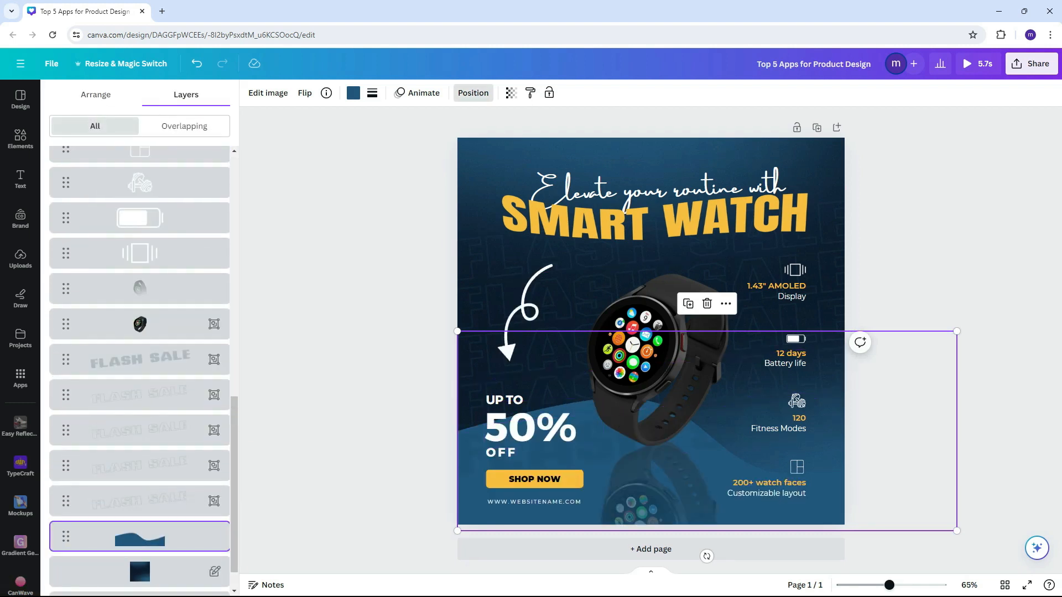
drag(707, 465, 707, 472)
Tilt the wave counterclockwise, enlarge it and reposition it so its crest sits behind the base of the watch.
drag(706, 563, 734, 561)
drag(911, 289, 996, 226)
mouse_move(731, 426)
mouse_down()
mouse_move(743, 447)
mouse_move(737, 435)
mouse_up()
drag(861, 244, 878, 258)
drag(736, 435, 744, 451)
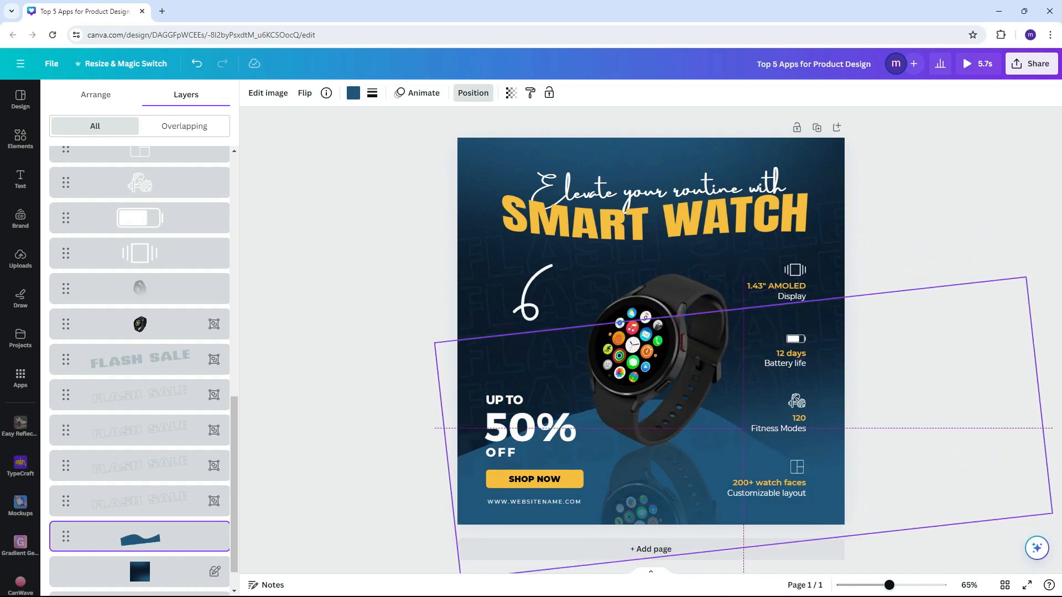
click(918, 211)
Nudge the SMART WATCH title and script line together slightly to the left.
click(664, 221)
shift+click(664, 189)
drag(663, 213, 661, 213)
click(918, 213)
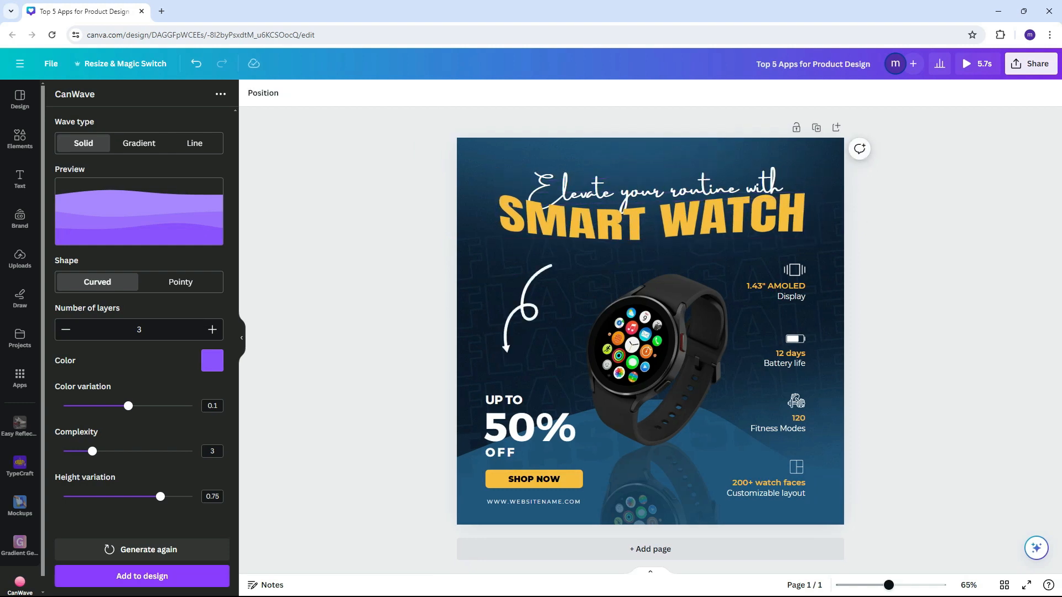